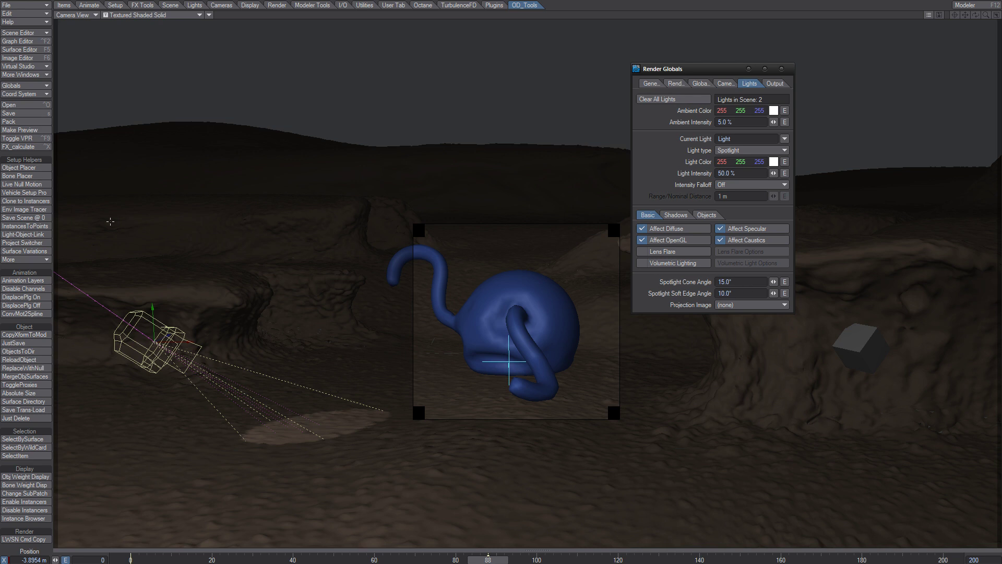
# Step: Start Object Placer with Light (1) as the light to clone and Grass-2f9-b:Layer3 as the object to be raycasted on
pyautogui.click(39, 167)
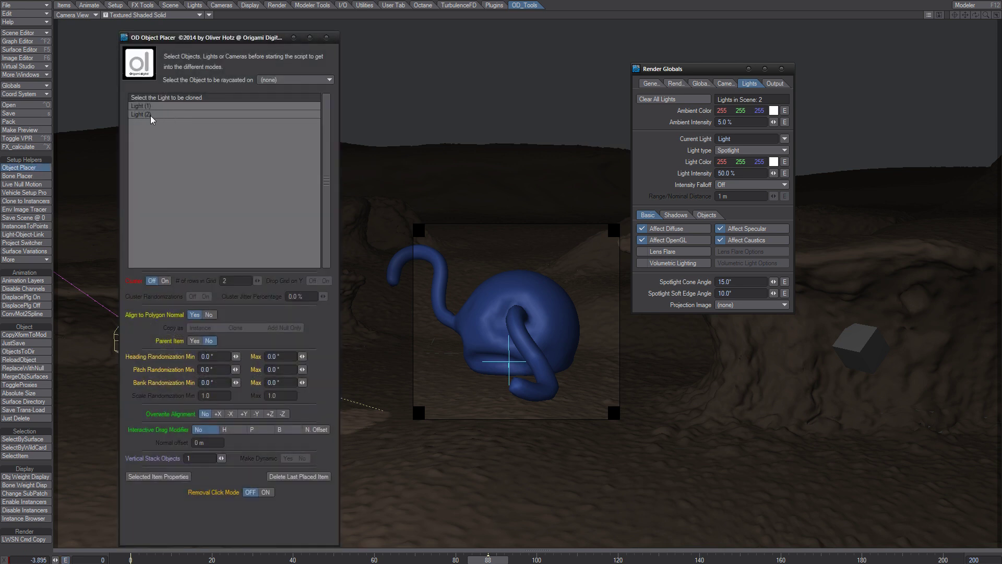
pyautogui.click(151, 116)
pyautogui.click(163, 105)
pyautogui.moveTo(212, 38); pyautogui.dragTo(190, 36)
pyautogui.click(265, 79)
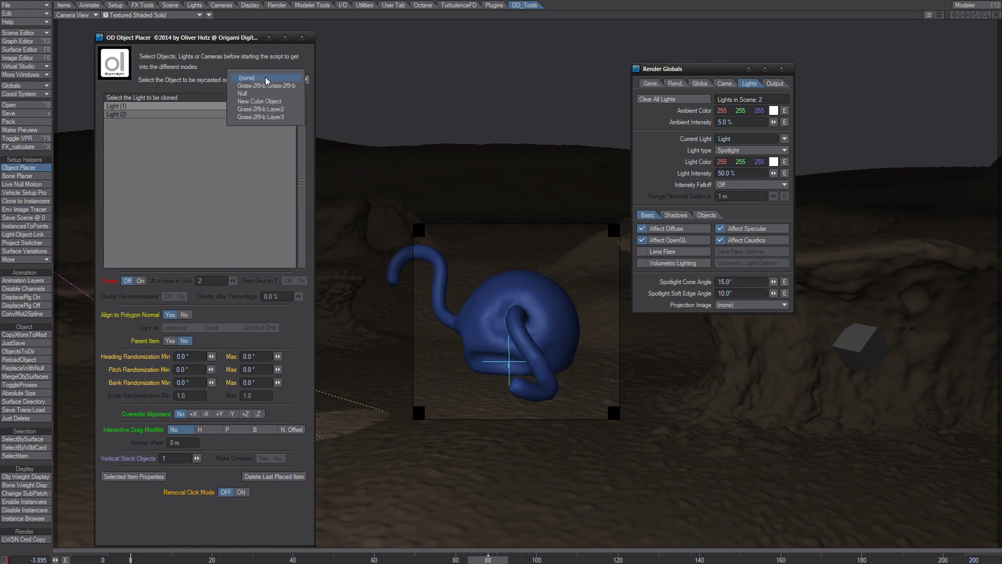
pyautogui.click(279, 111)
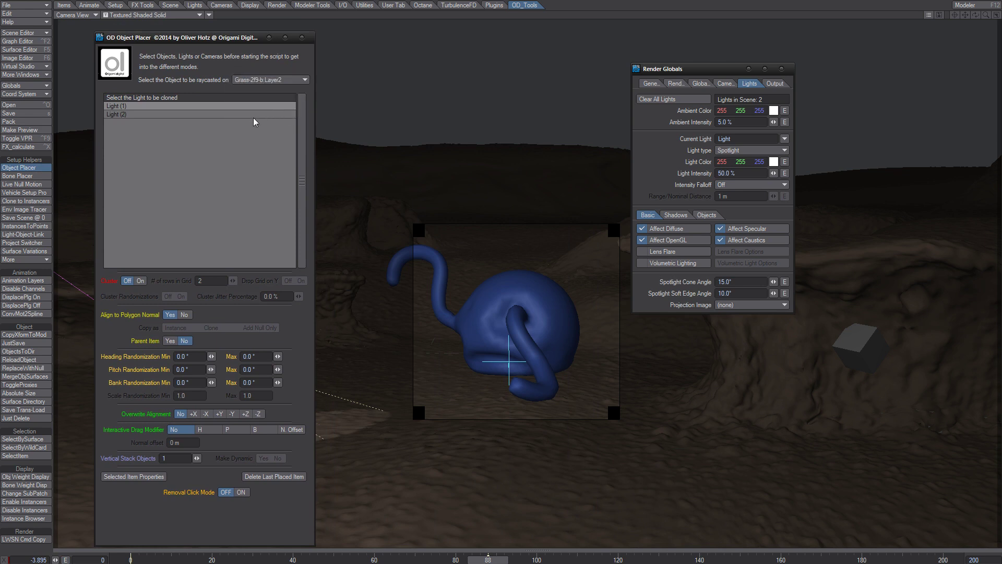
pyautogui.click(271, 80)
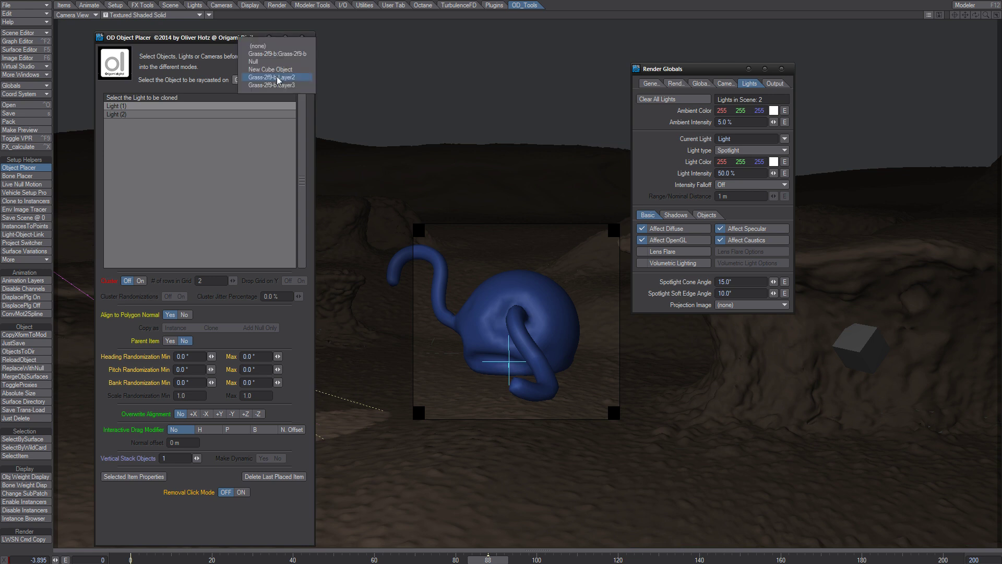
pyautogui.click(278, 86)
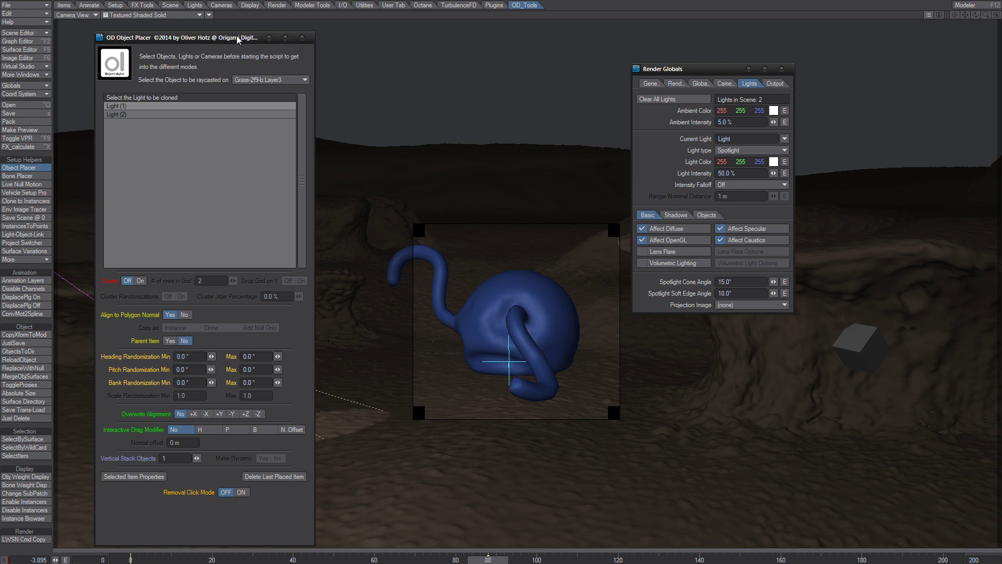
pyautogui.moveTo(237, 35); pyautogui.dragTo(252, 24)
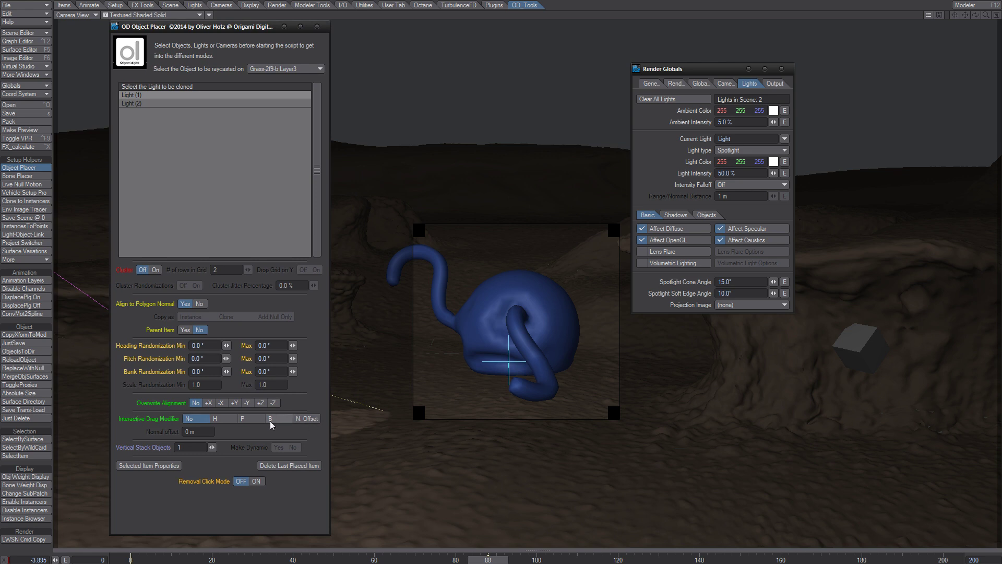
# Step: Set the interactive drag modifier to N. Offset and place two cloned spotlights aimed at the upper surface of the blue object
pyautogui.click(309, 421)
pyautogui.moveTo(260, 26); pyautogui.dragTo(242, 12)
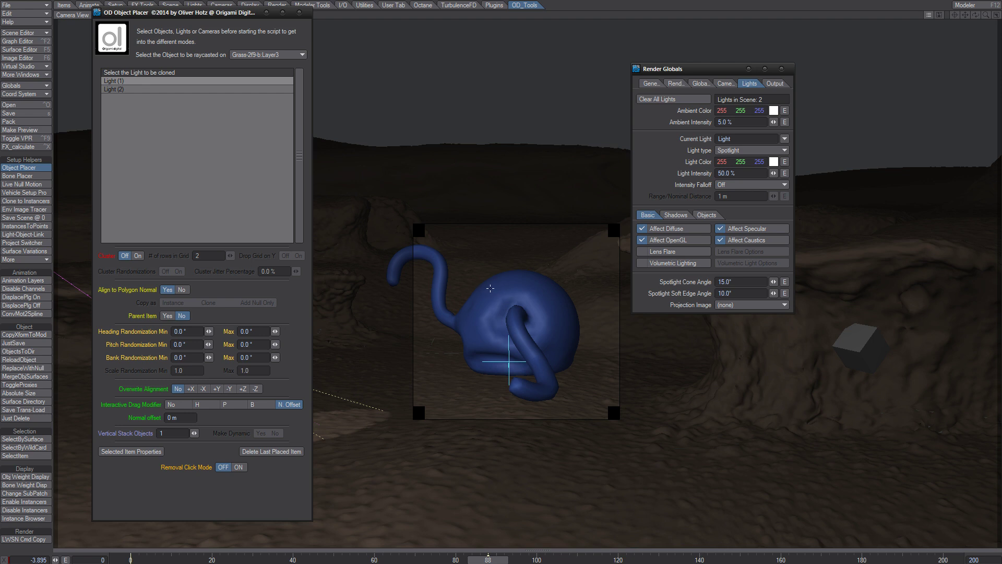
pyautogui.click(489, 289)
pyautogui.moveTo(490, 289)
pyautogui.mouseDown()
pyautogui.moveTo(459, 245)
pyautogui.moveTo(498, 301)
pyautogui.moveTo(490, 289)
pyautogui.mouseUp()
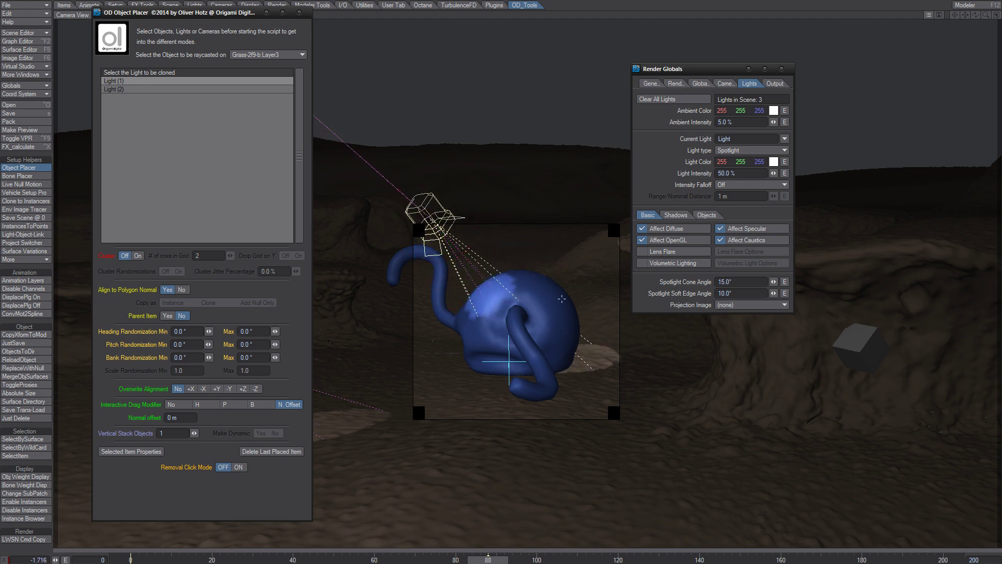
pyautogui.moveTo(564, 304); pyautogui.dragTo(566, 307)
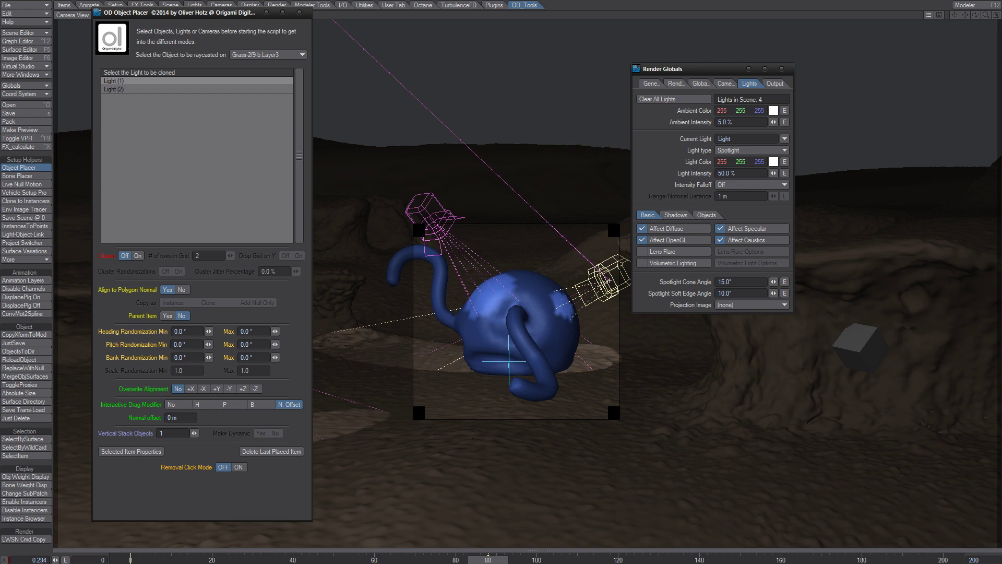
# Step: Select Light (3) and Light (4) and set their parent item to Grass-2f9-b:Layer3 in the motion options
pyautogui.click(412, 563)
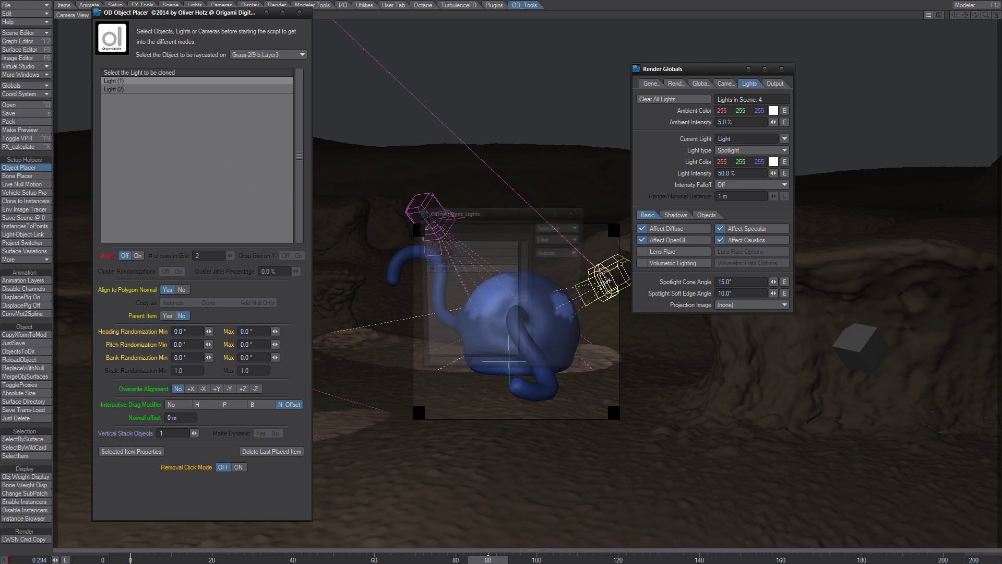
pyautogui.moveTo(472, 219); pyautogui.dragTo(750, 170)
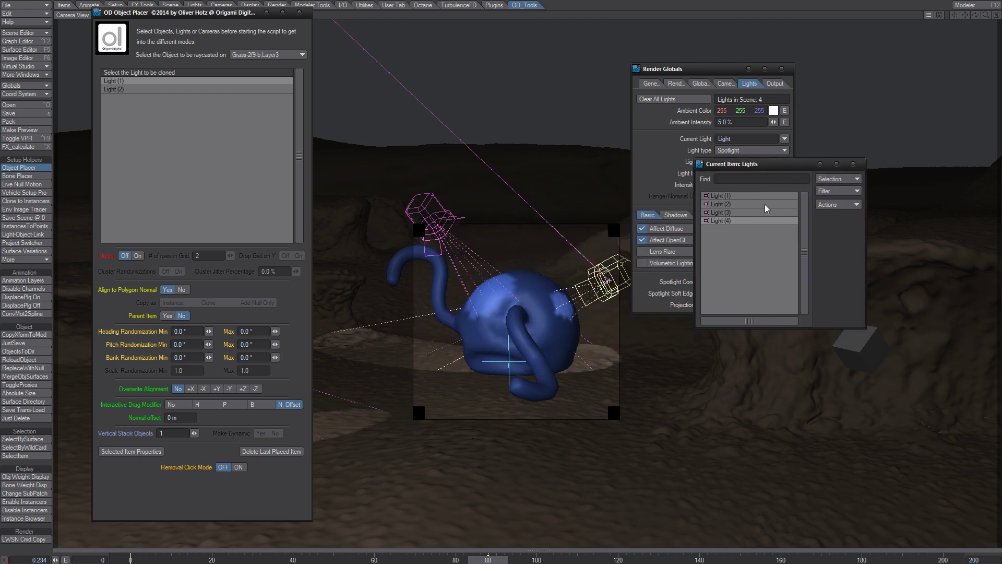
pyautogui.click(747, 212)
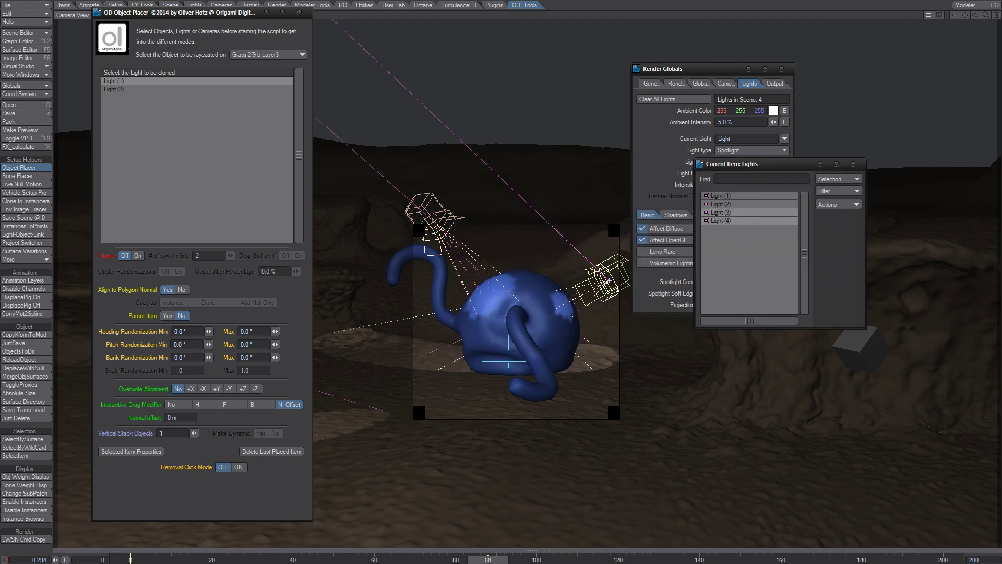
pyautogui.press('m')
pyautogui.moveTo(485, 174); pyautogui.dragTo(234, 193)
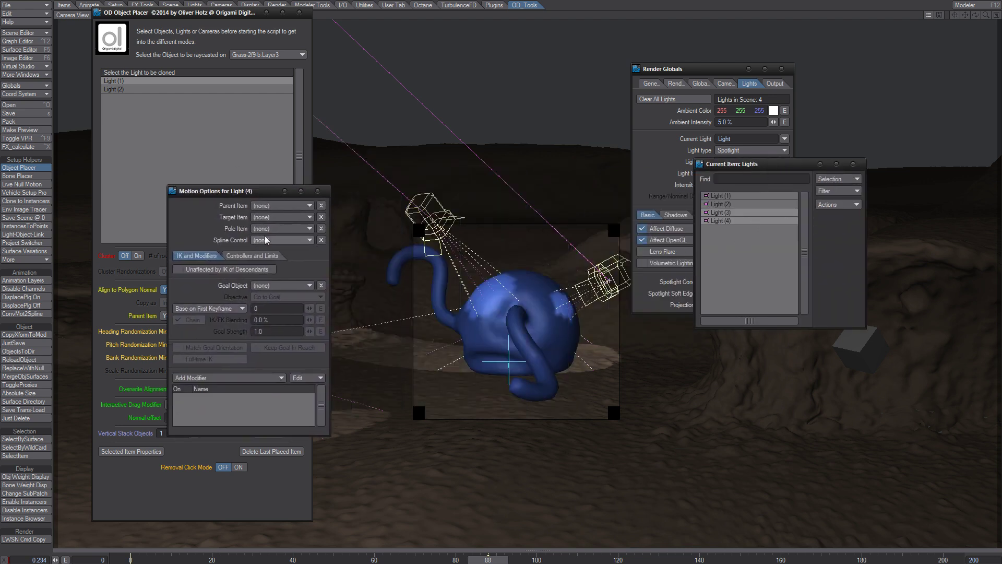
pyautogui.click(271, 205)
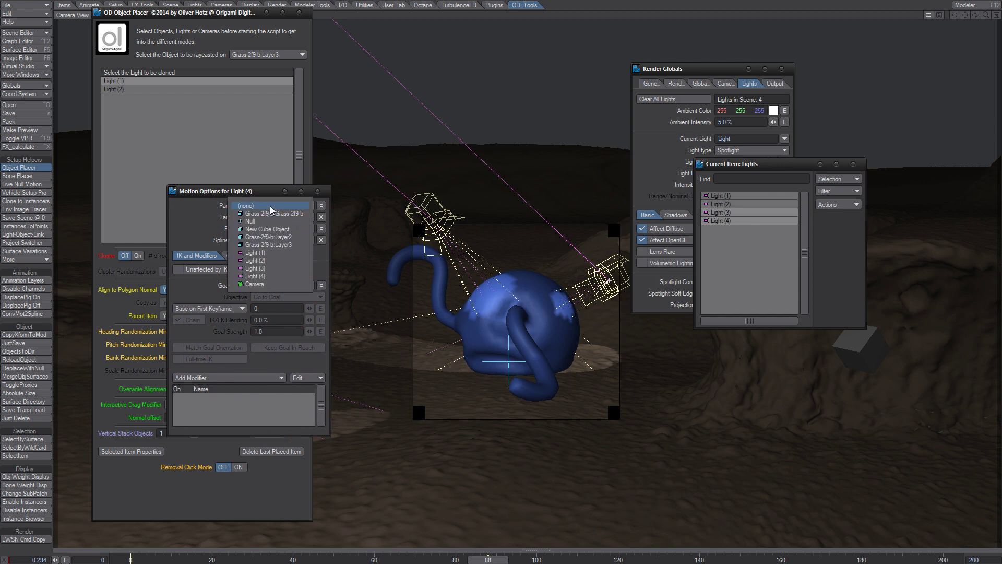
pyautogui.click(270, 245)
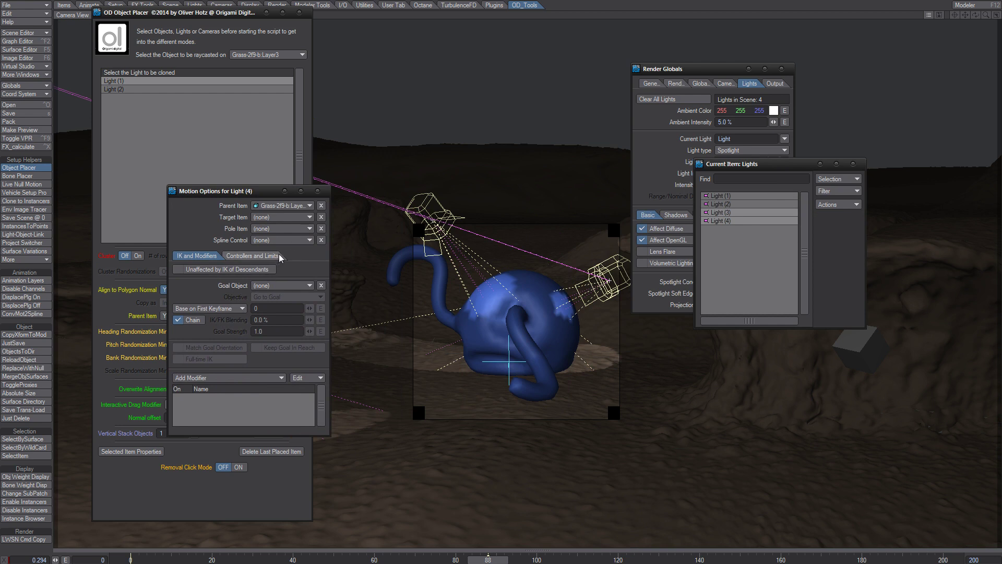
pyautogui.moveTo(219, 191); pyautogui.dragTo(384, 138)
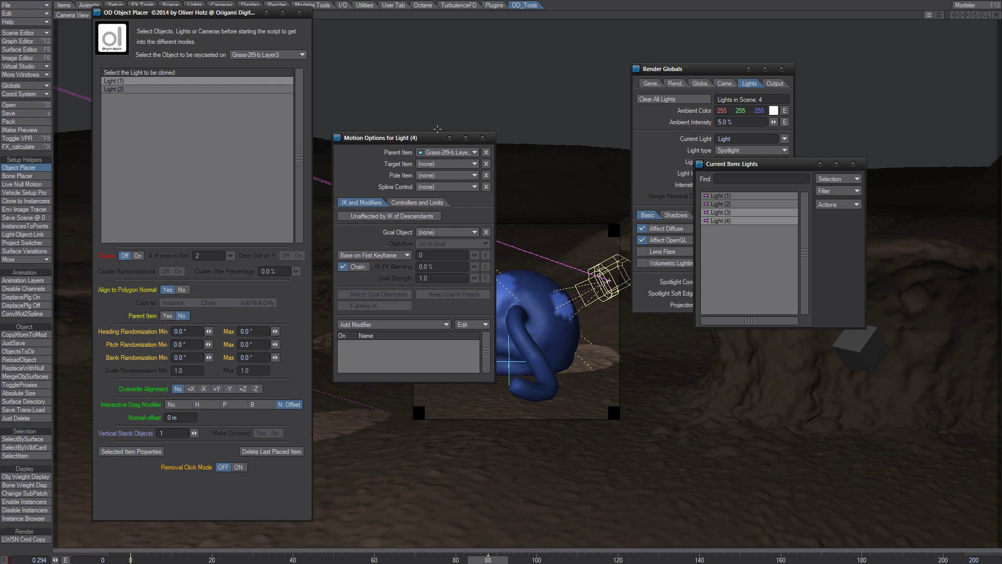
pyautogui.moveTo(421, 141); pyautogui.dragTo(274, 134)
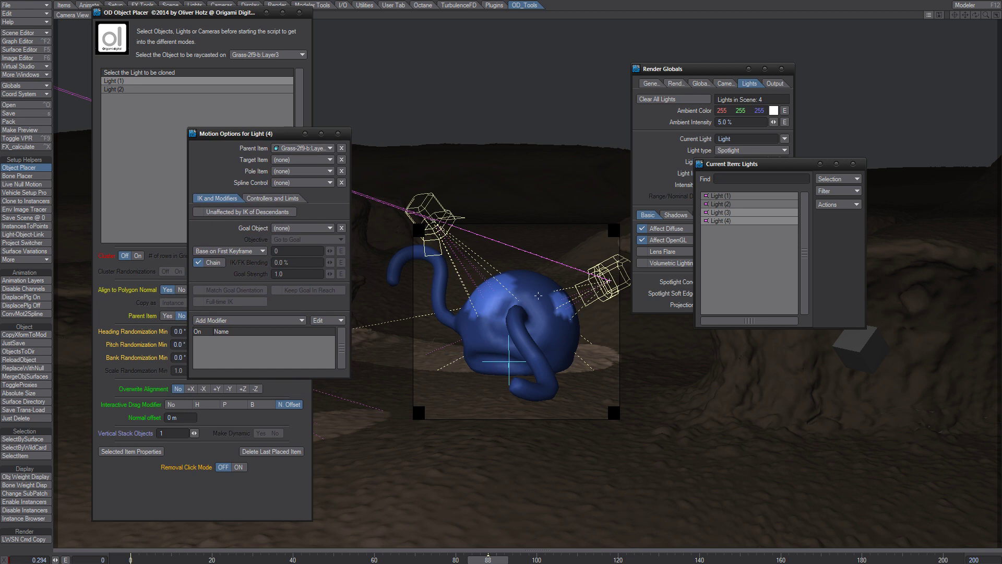
pyautogui.click(338, 134)
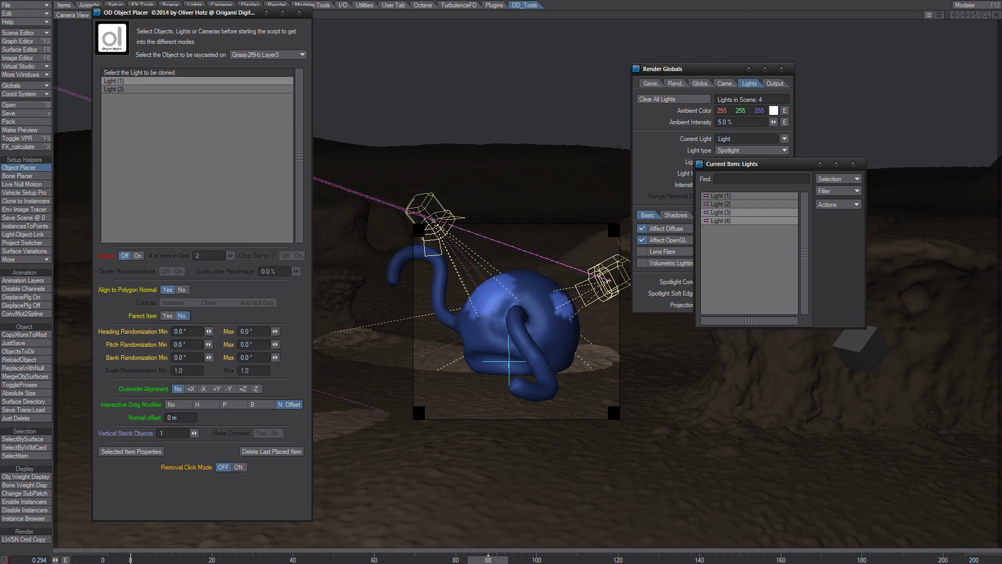
# Step: Select the lights' parent object, move it vertically to test how they follow, and return it to its starting position
pyautogui.hotkey('shift', 'o')
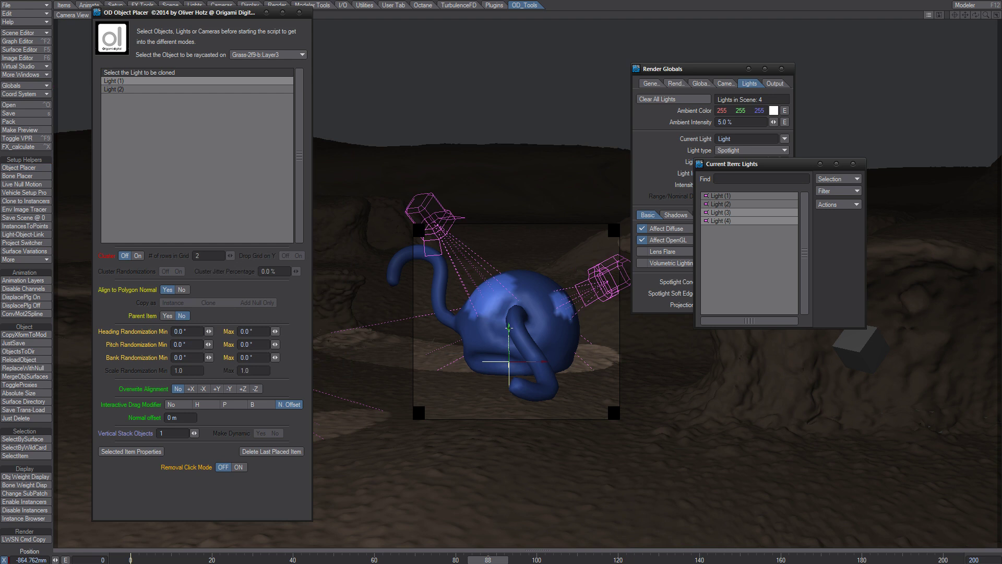
pyautogui.click(241, 563)
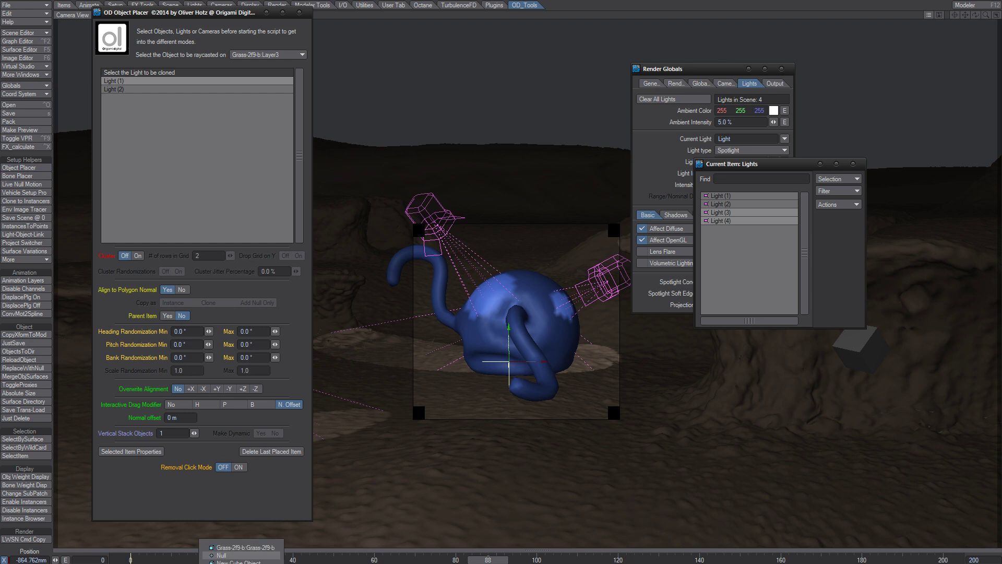
pyautogui.click(239, 561)
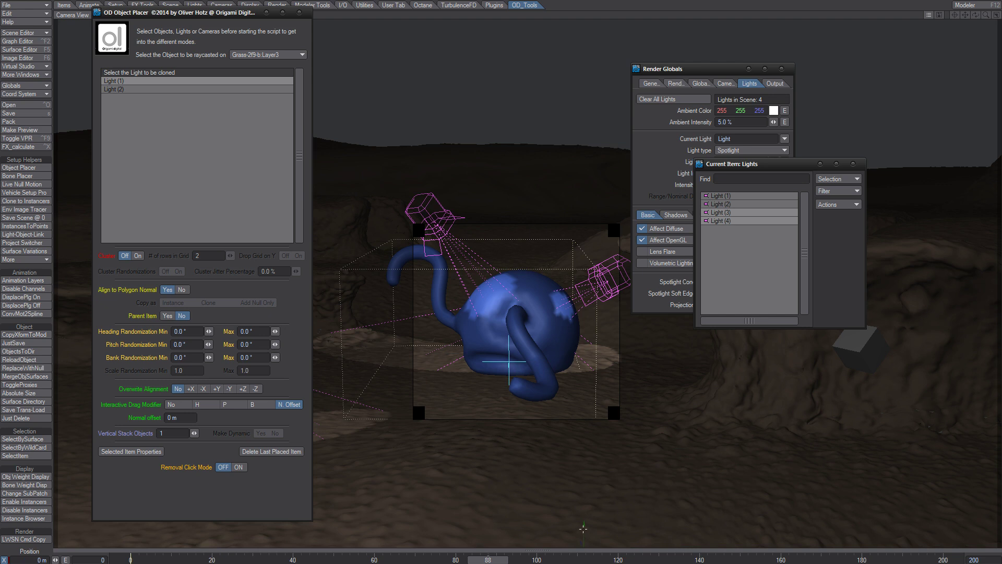
pyautogui.moveTo(584, 530); pyautogui.dragTo(584, 493)
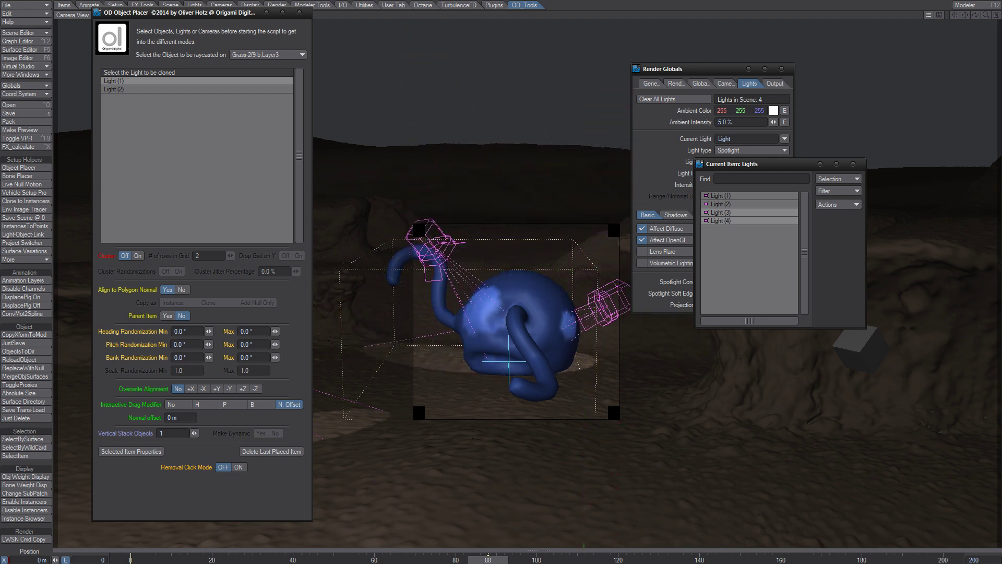
pyautogui.moveTo(584, 527)
pyautogui.mouseDown()
pyautogui.moveTo(584, 542)
pyautogui.moveTo(584, 521)
pyautogui.mouseUp()
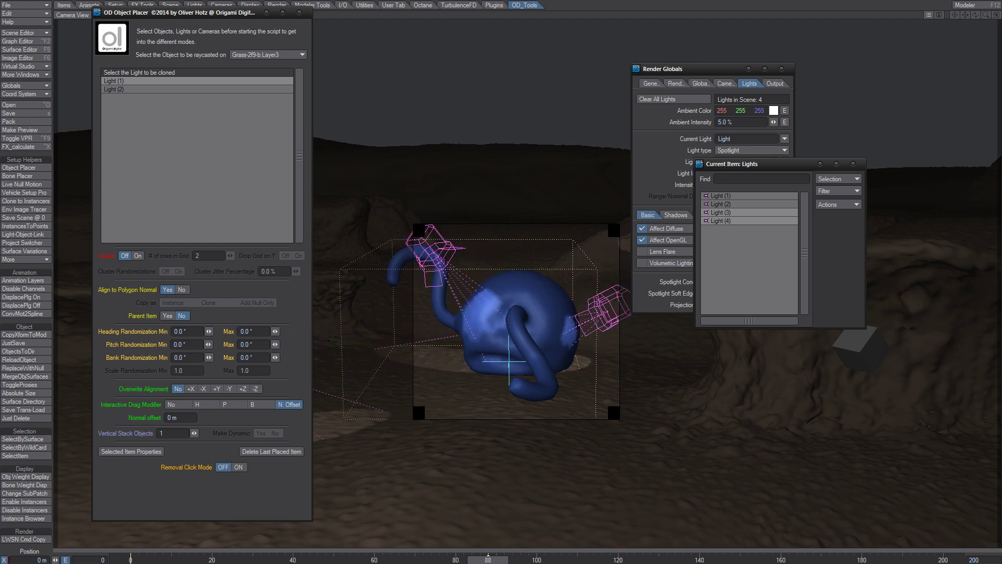
pyautogui.moveTo(584, 541); pyautogui.dragTo(558, 502)
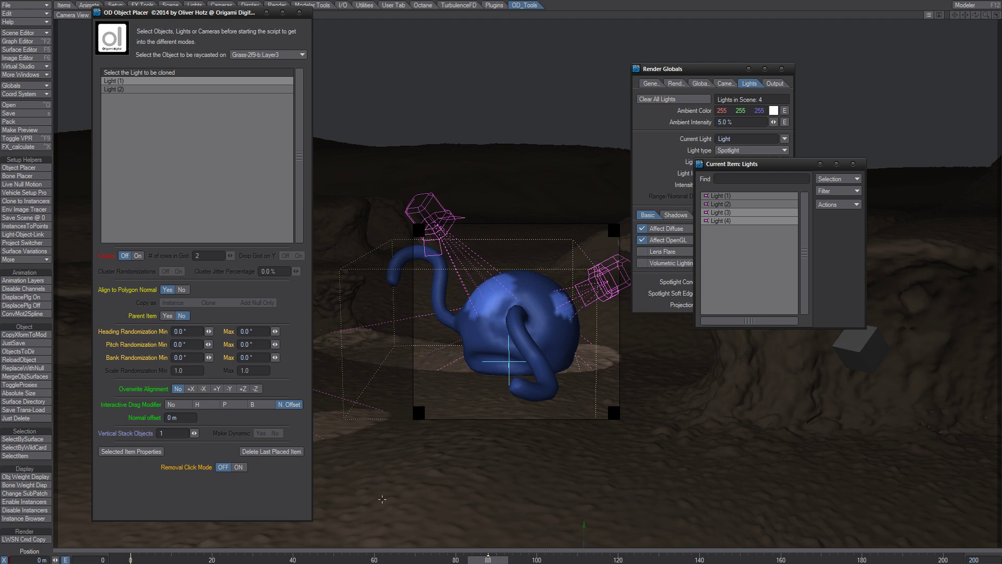
# Step: Clear the parent item of Light (3) and Light (4) in their motion options
pyautogui.press('m')
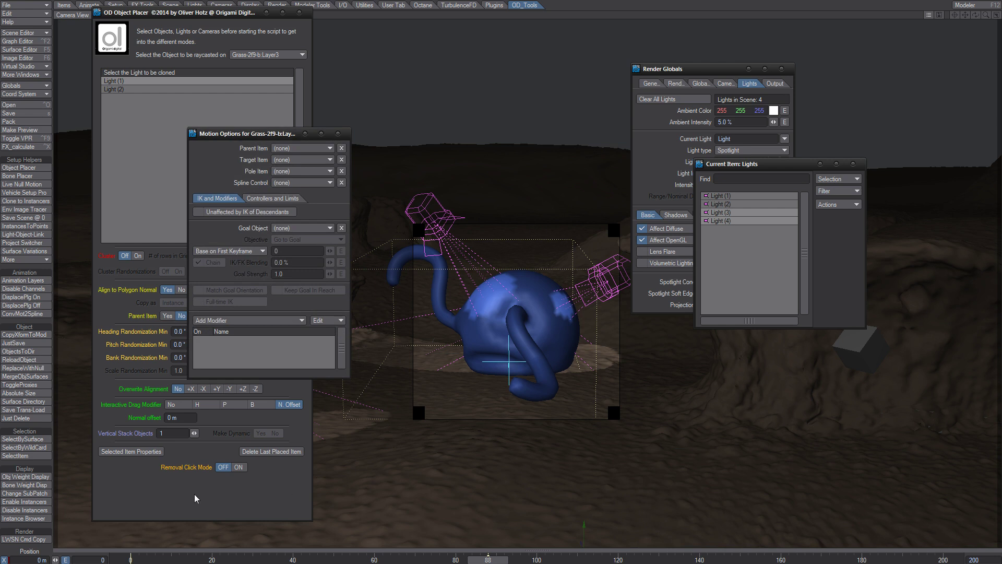
pyautogui.click(725, 212)
pyautogui.click(728, 221)
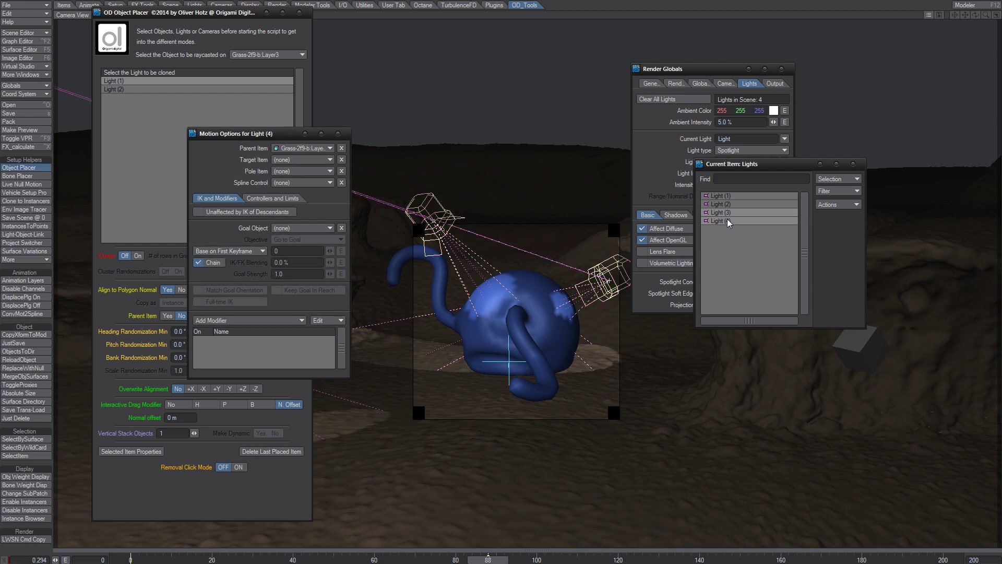
pyautogui.click(342, 148)
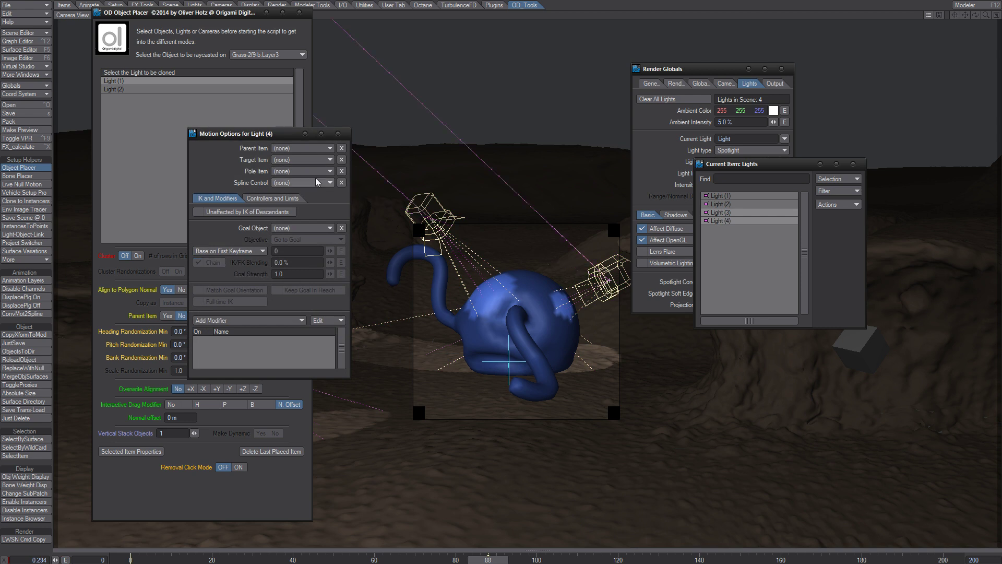
pyautogui.click(338, 133)
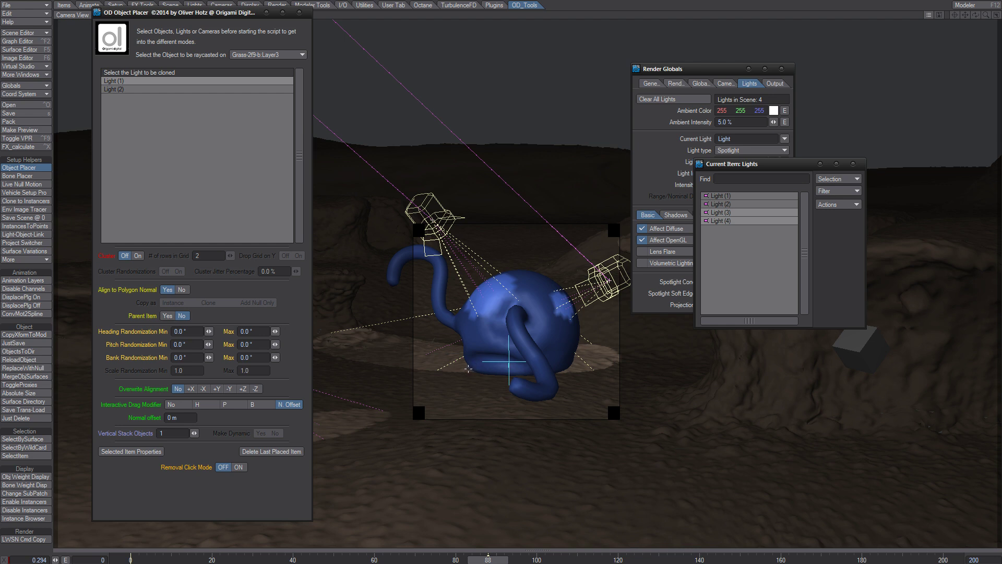
# Step: Select the blue object in the viewport and clone it
pyautogui.click(484, 372)
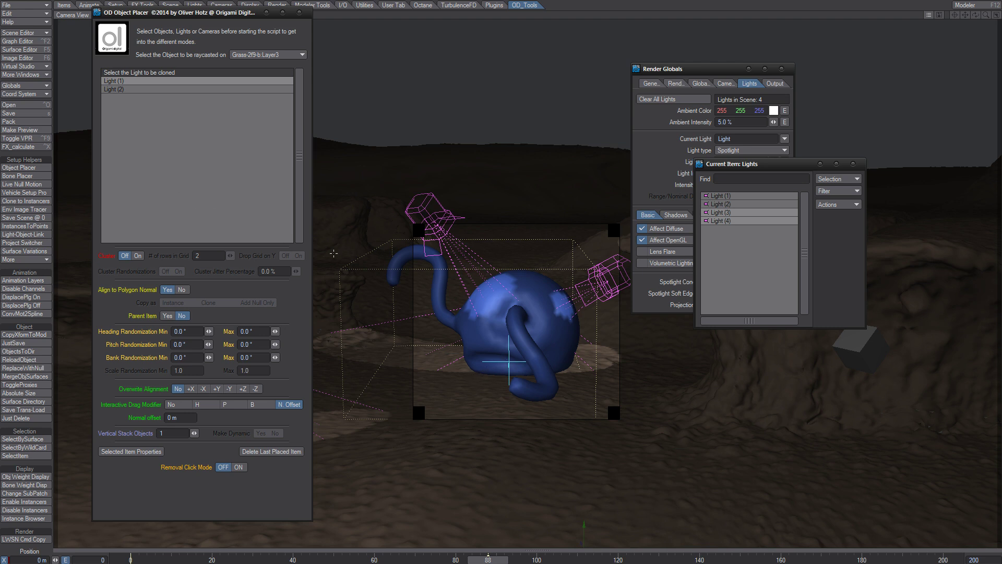
pyautogui.click(385, 251)
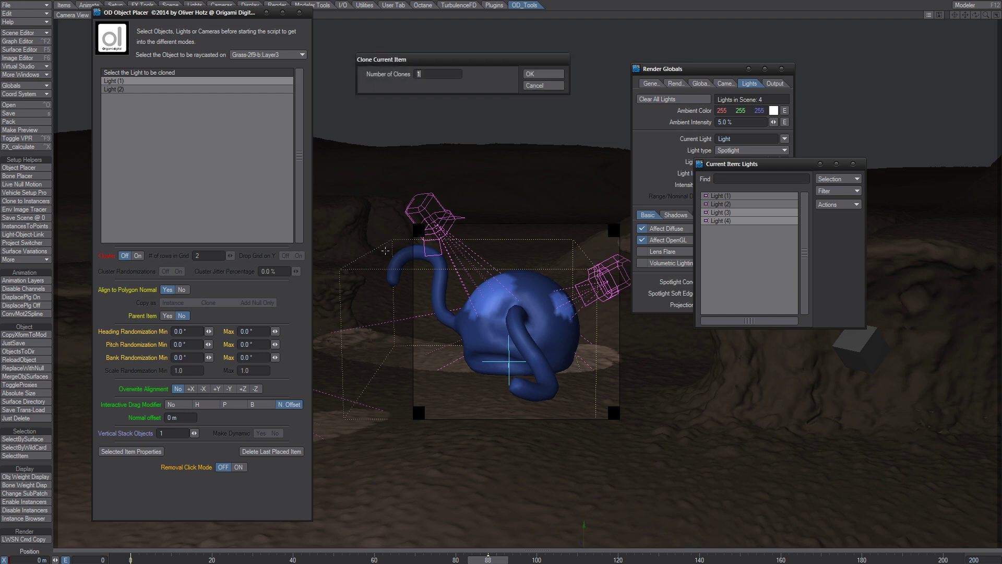
pyautogui.click(540, 75)
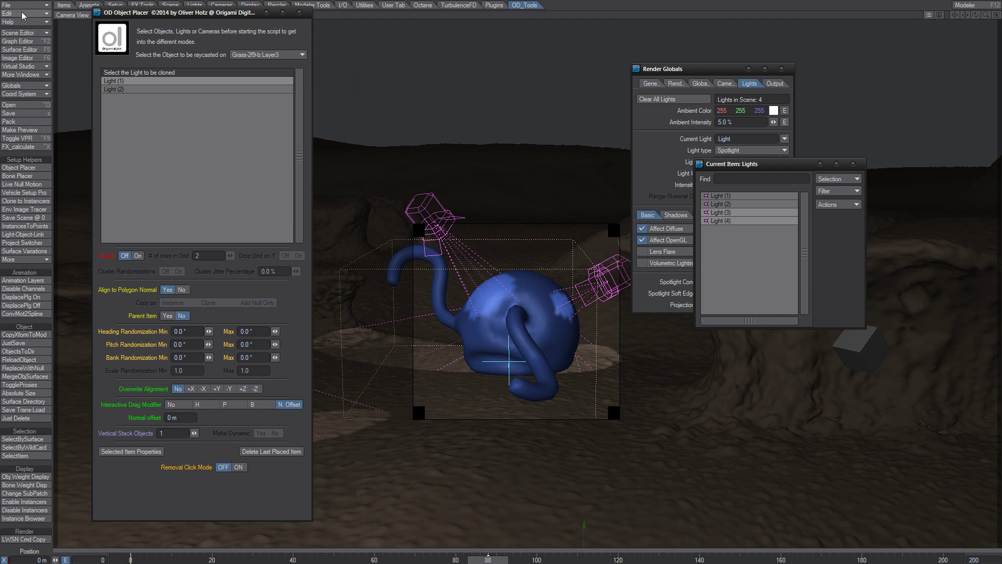
pyautogui.click(63, 5)
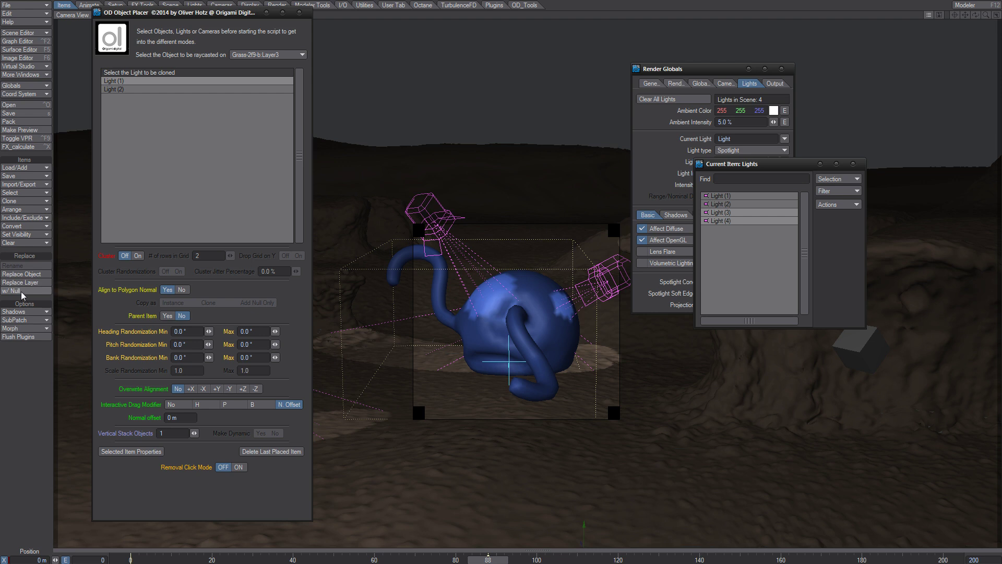
pyautogui.click(36, 167)
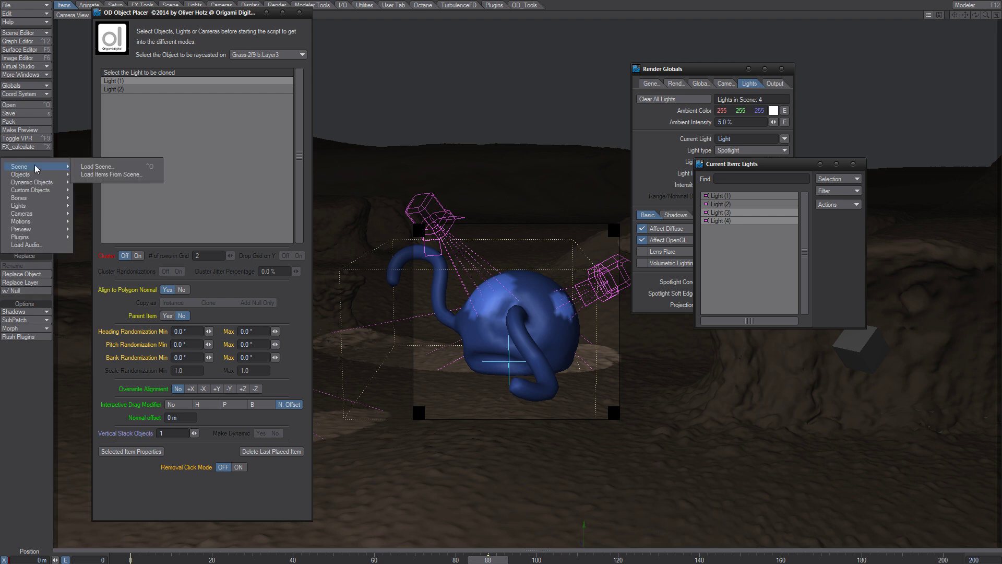
pyautogui.moveTo(33, 175)
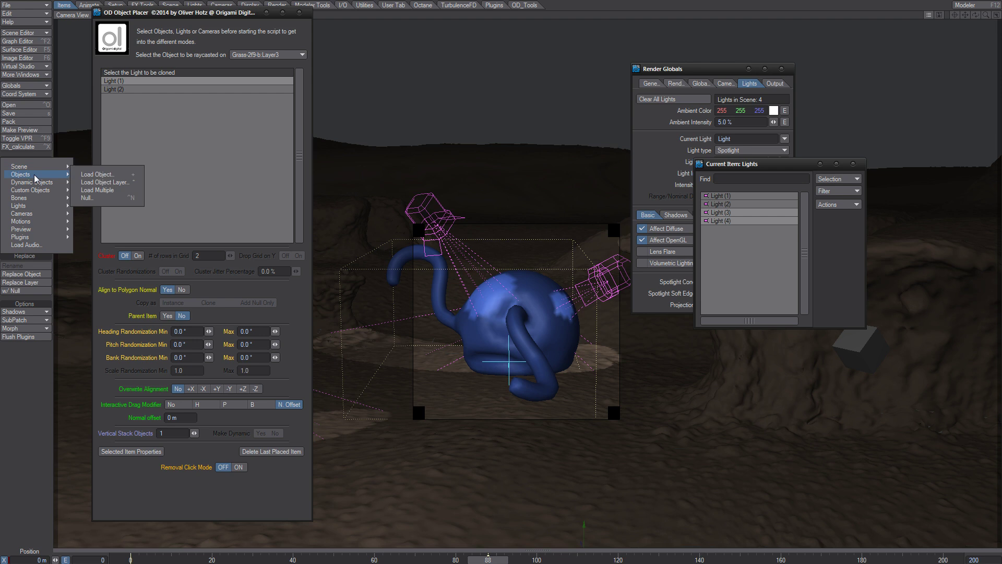
pyautogui.click(12, 354)
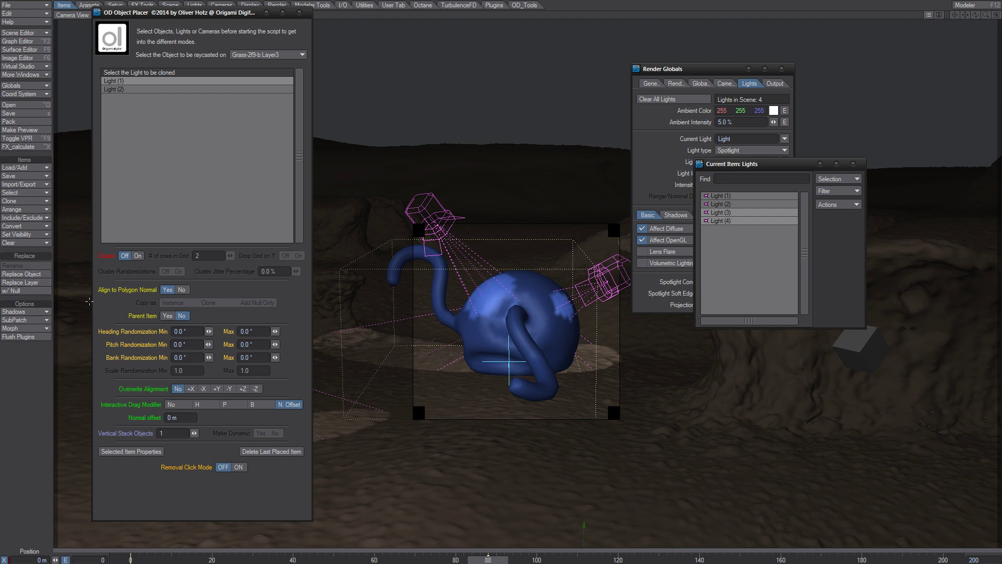
# Step: Replace the cloned object with a null named Nul---
pyautogui.click(18, 290)
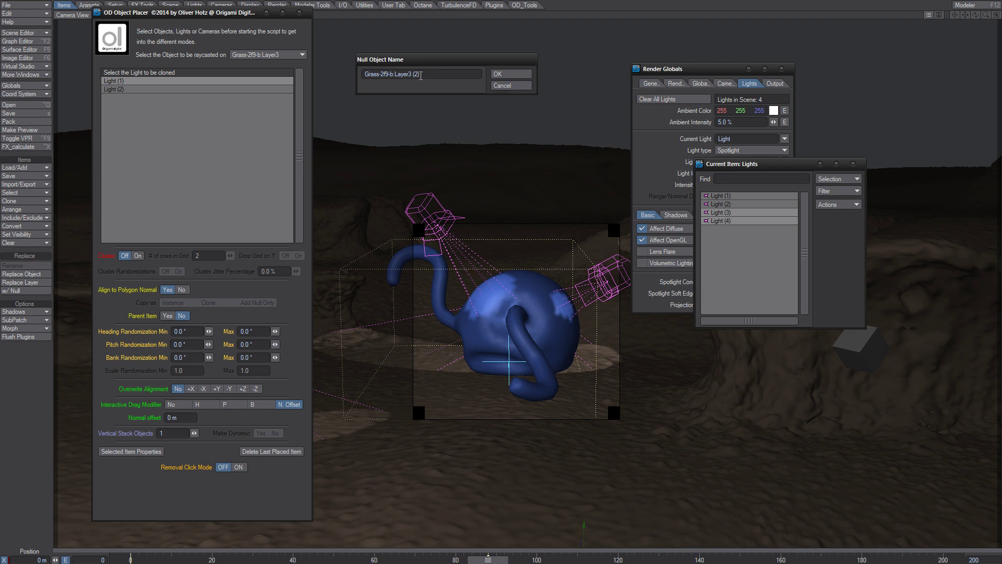
pyautogui.write('Nul---')
pyautogui.press('Return')
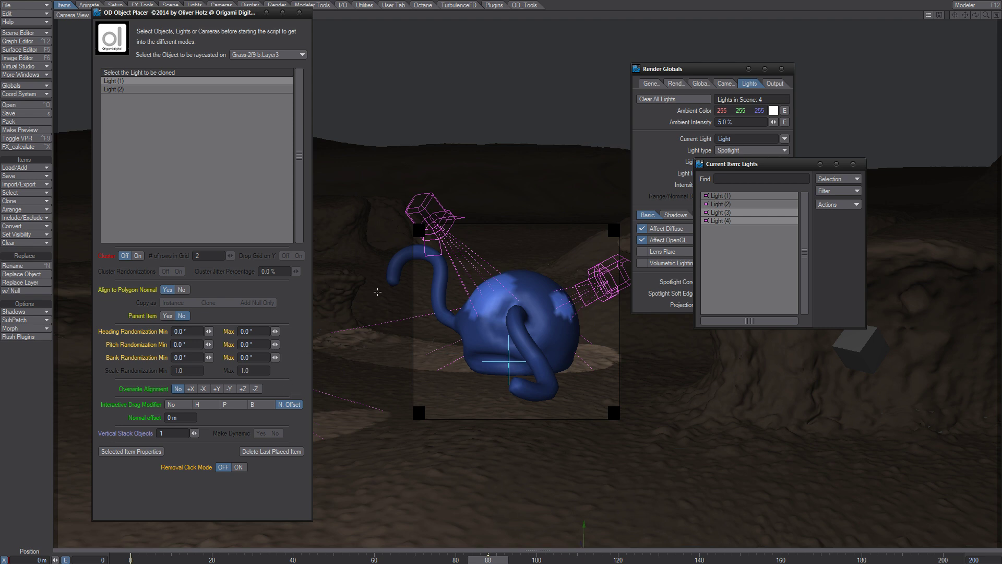
# Step: Select Light (3) and Light (4) and set their parent item to Nul--- in the motion options
pyautogui.click(746, 215)
pyautogui.keyDown('shift'); pyautogui.click(743, 221); pyautogui.keyUp('shift')
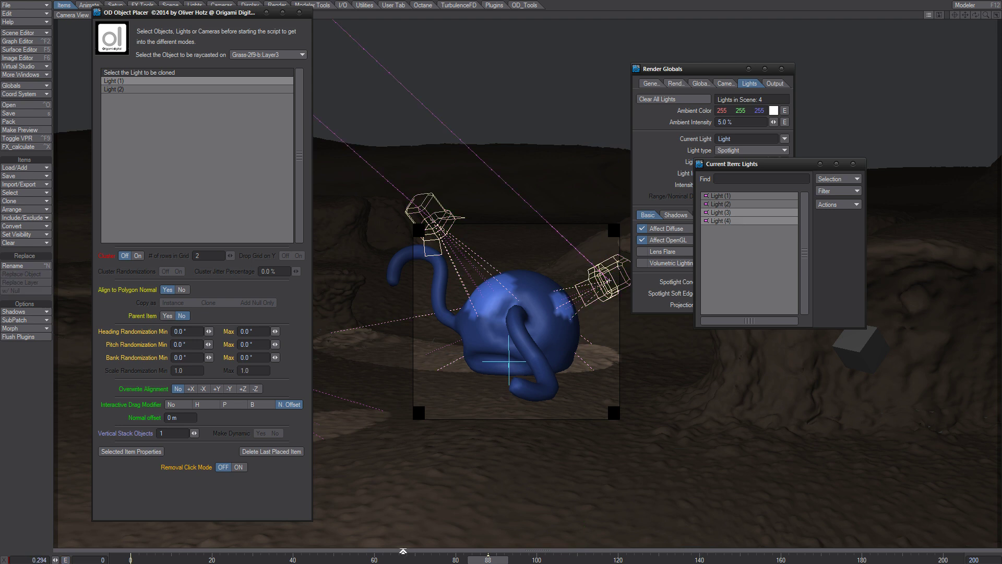
pyautogui.press('m')
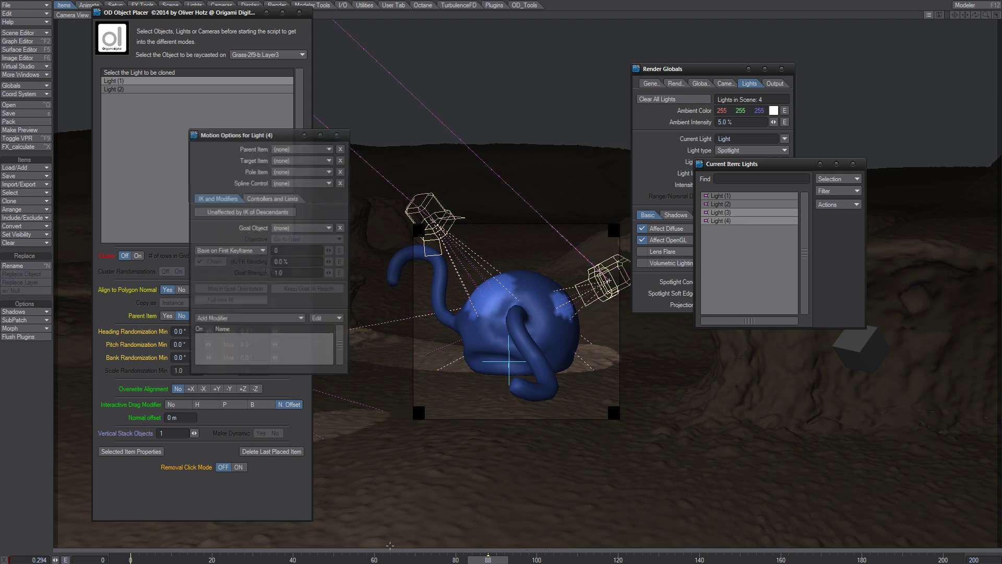
pyautogui.click(308, 149)
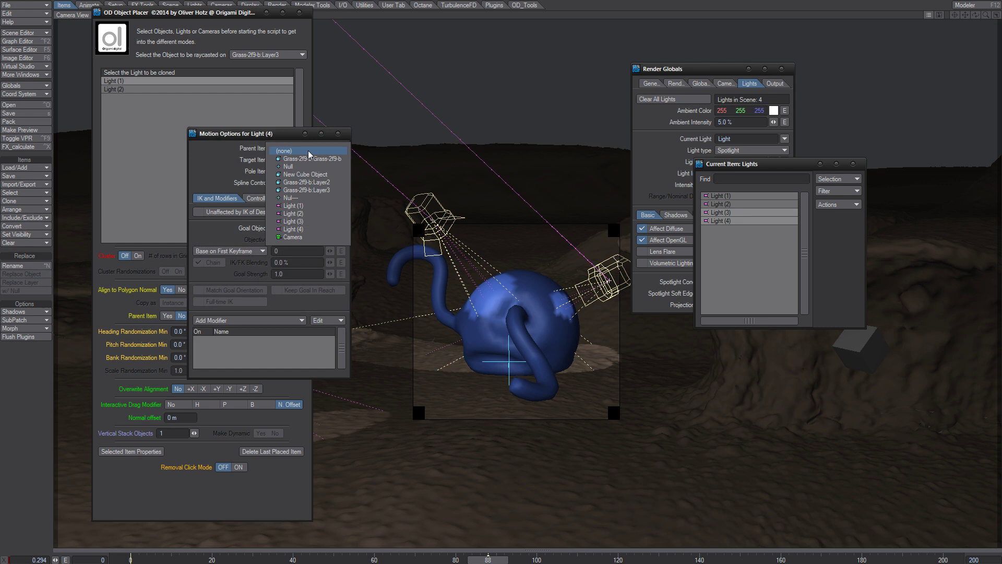
pyautogui.click(299, 200)
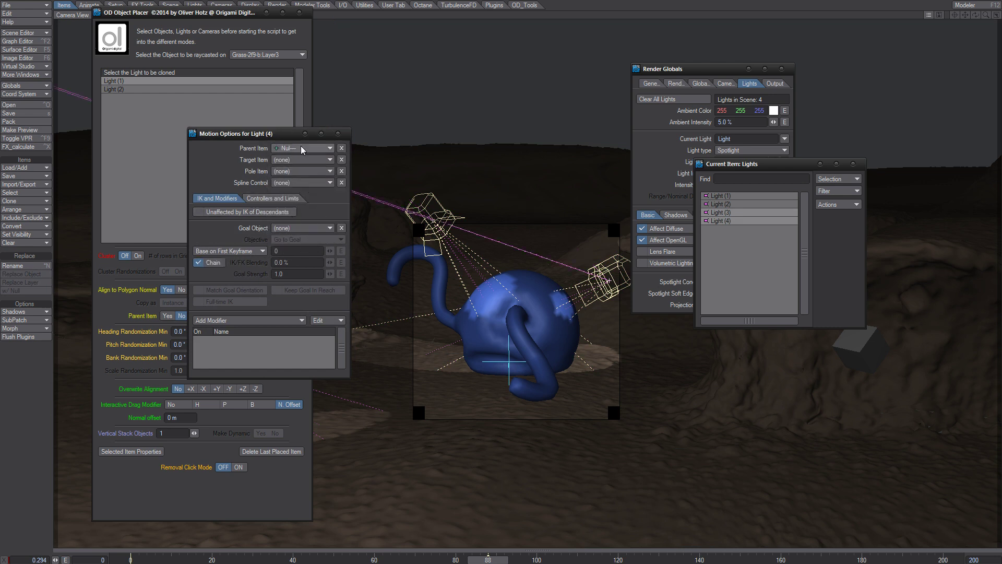
pyautogui.moveTo(322, 136); pyautogui.dragTo(323, 138)
pyautogui.click(337, 134)
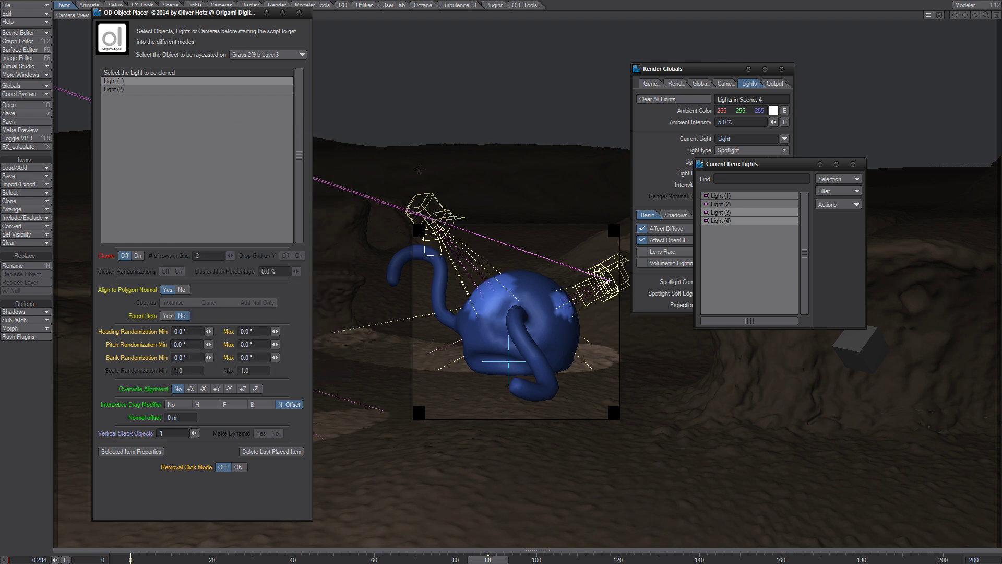
# Step: Select the Nul--- null and rotate its heading to about 2.9° to test how the parented lights follow
pyautogui.press('t')
pyautogui.click(509, 361)
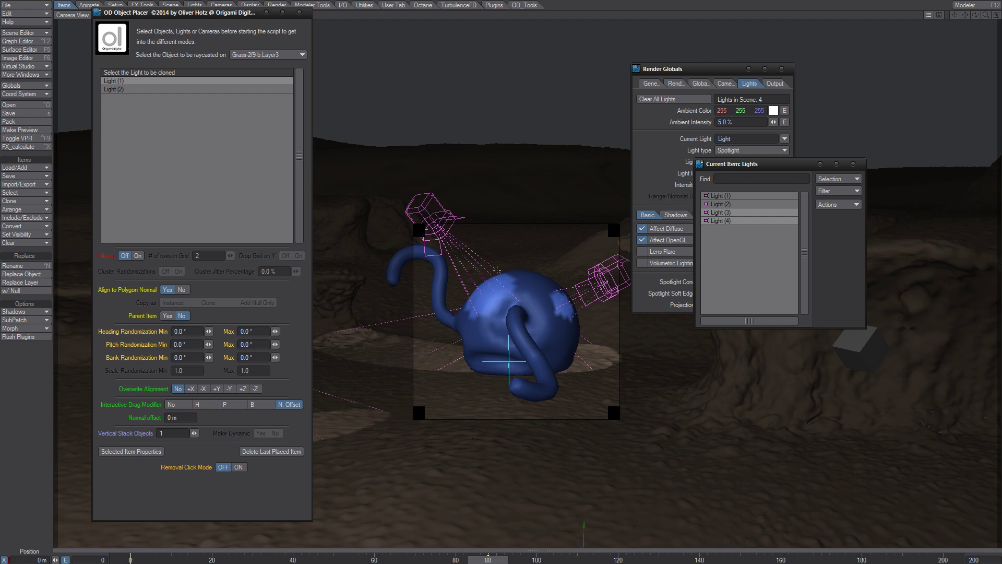
pyautogui.press('r')
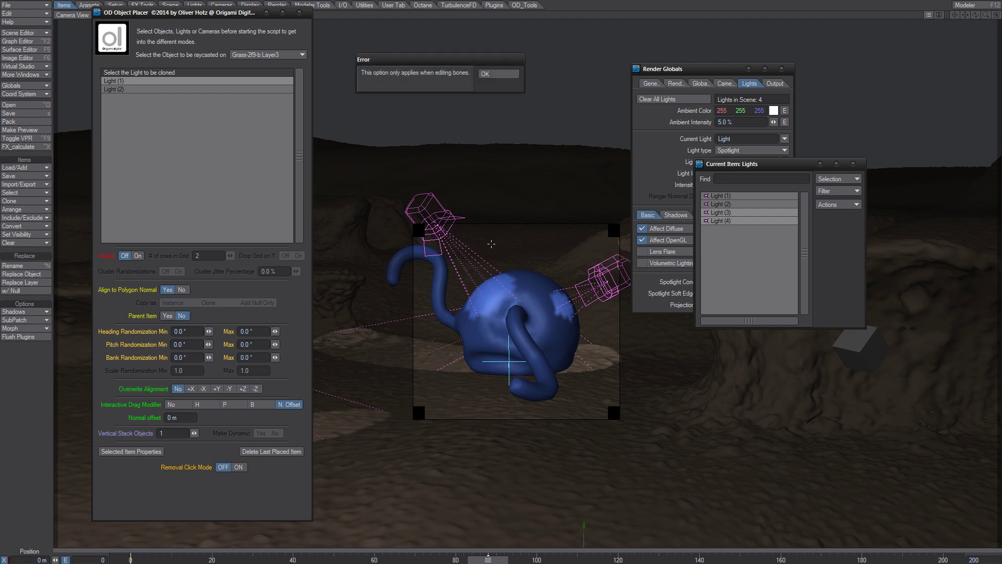
pyautogui.click(496, 73)
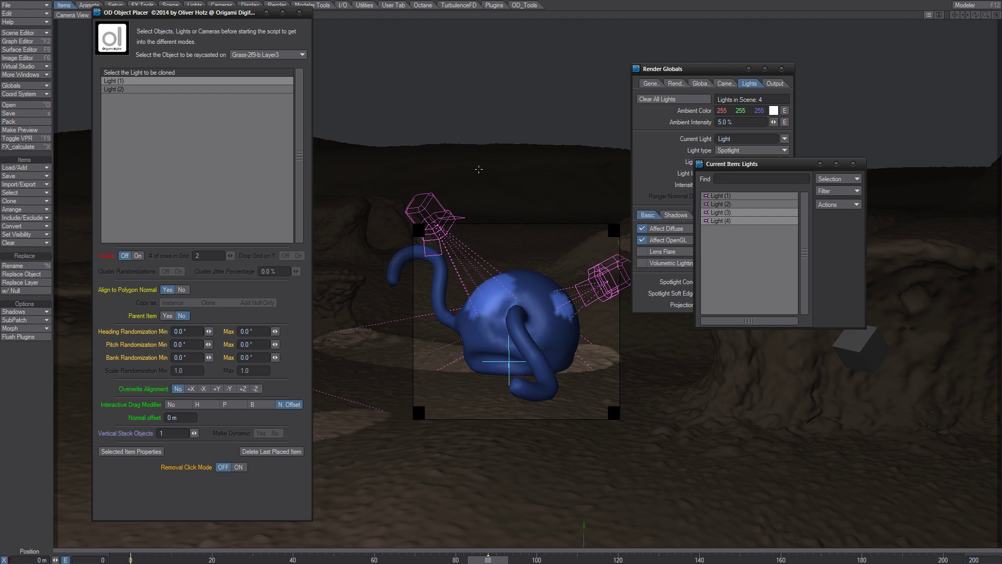
pyautogui.press('h')
pyautogui.press('y')
pyautogui.click(32, 559)
pyautogui.moveTo(55, 559)
pyautogui.mouseDown()
pyautogui.moveTo(433, 560)
pyautogui.moveTo(64, 560)
pyautogui.moveTo(234, 559)
pyautogui.moveTo(73, 560)
pyautogui.mouseUp()
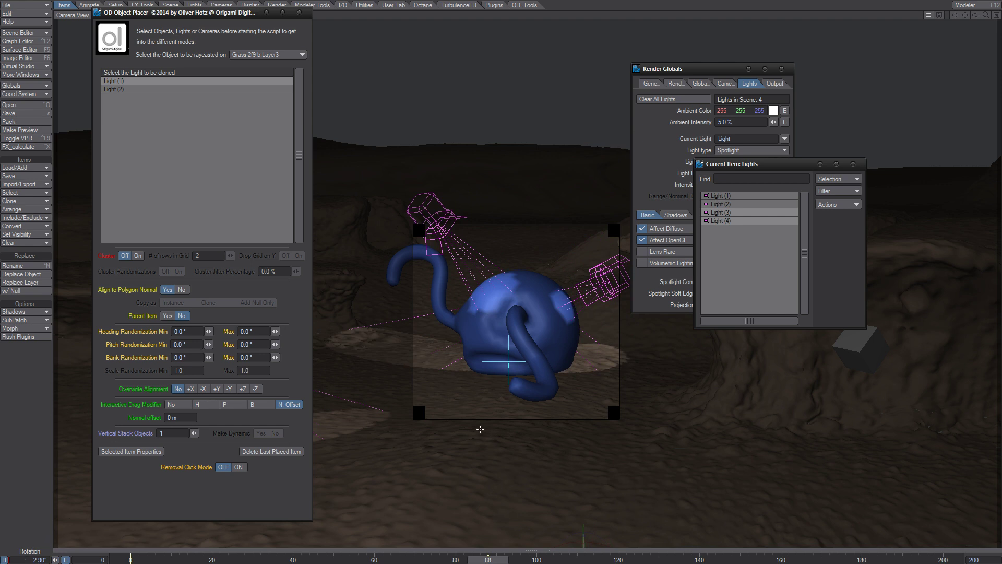
# Step: Clear the Nul--- null from the scene while keeping Light (3) and Light (4)
pyautogui.press('Delete')
pyautogui.click(466, 75)
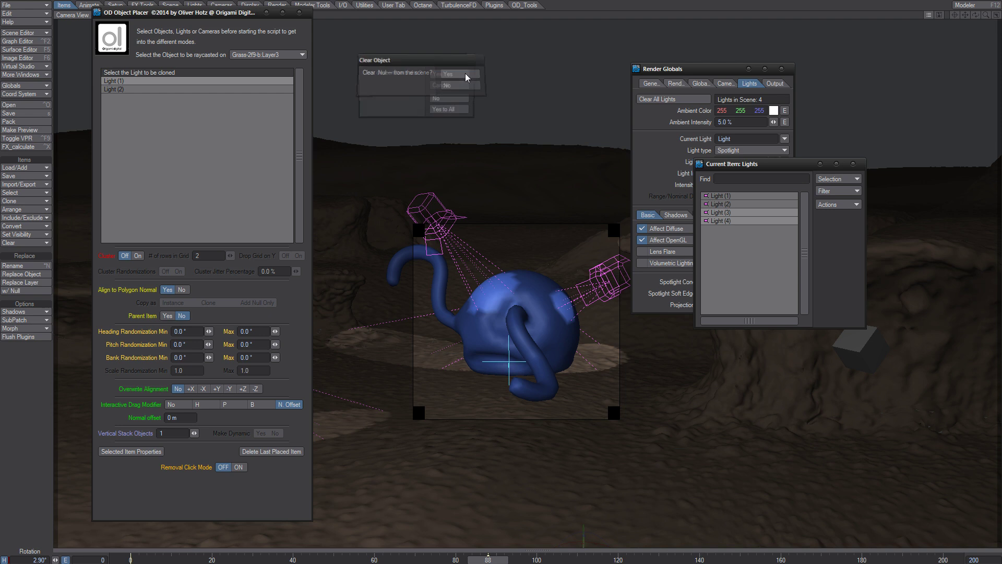
pyautogui.click(441, 99)
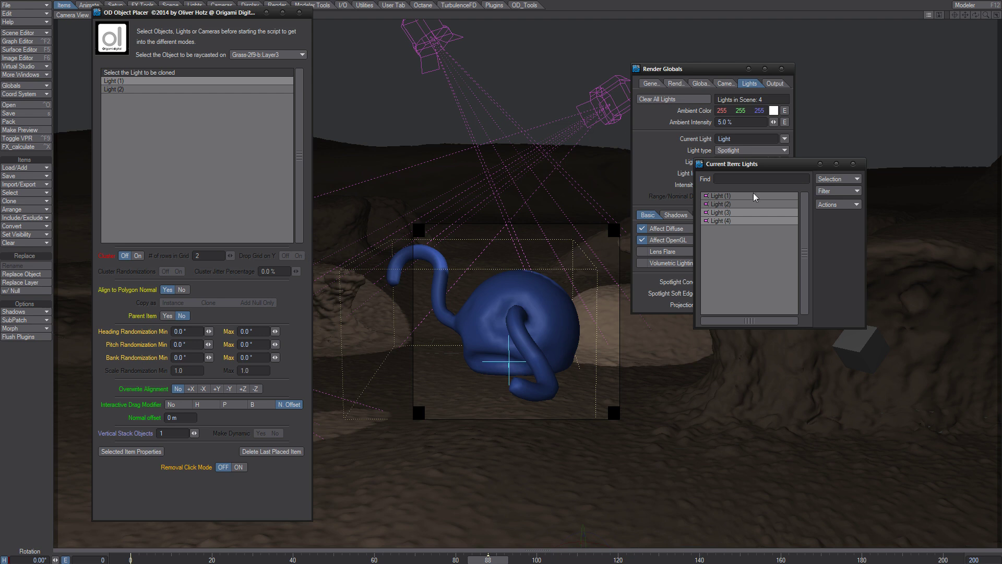
# Step: Select Light (3) and Light (4) and move them vertically down until they sit around the blue object
pyautogui.click(740, 217)
pyautogui.press('t')
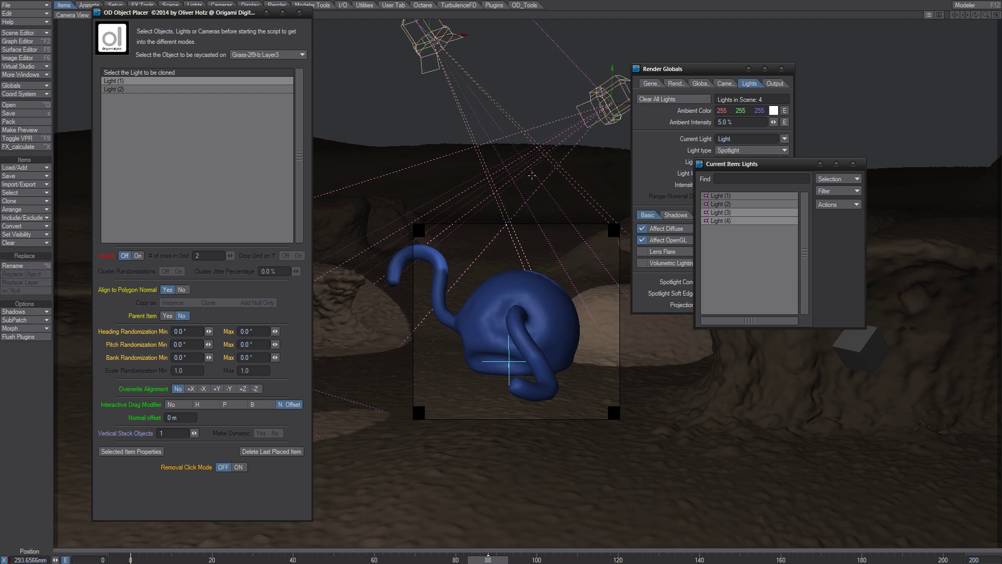
pyautogui.moveTo(618, 91); pyautogui.dragTo(618, 275)
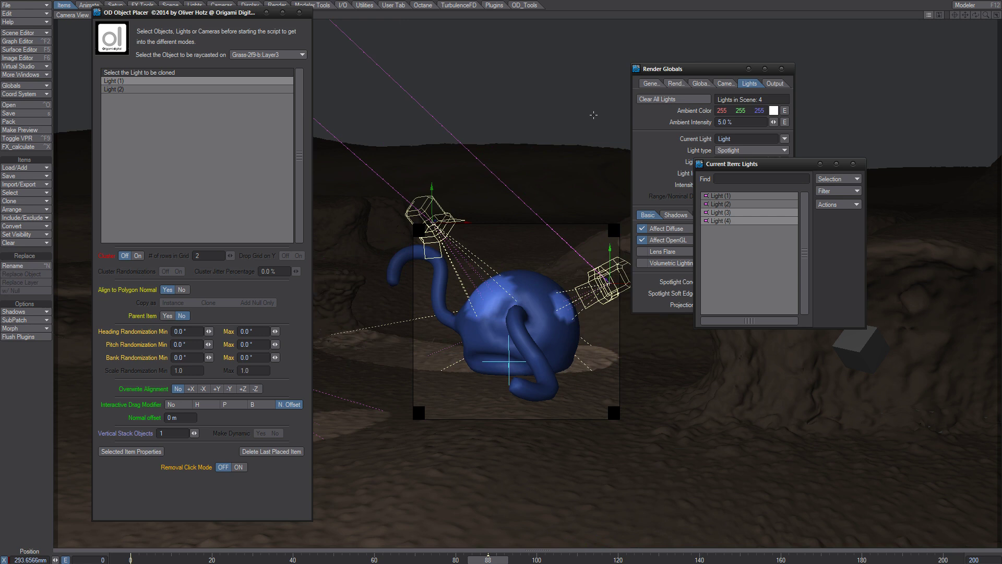
# Step: Turn on the VPR render preview, uncover the light settings and bring up the OD Tools commands
pyautogui.hotkey('ctrl', 'F9')
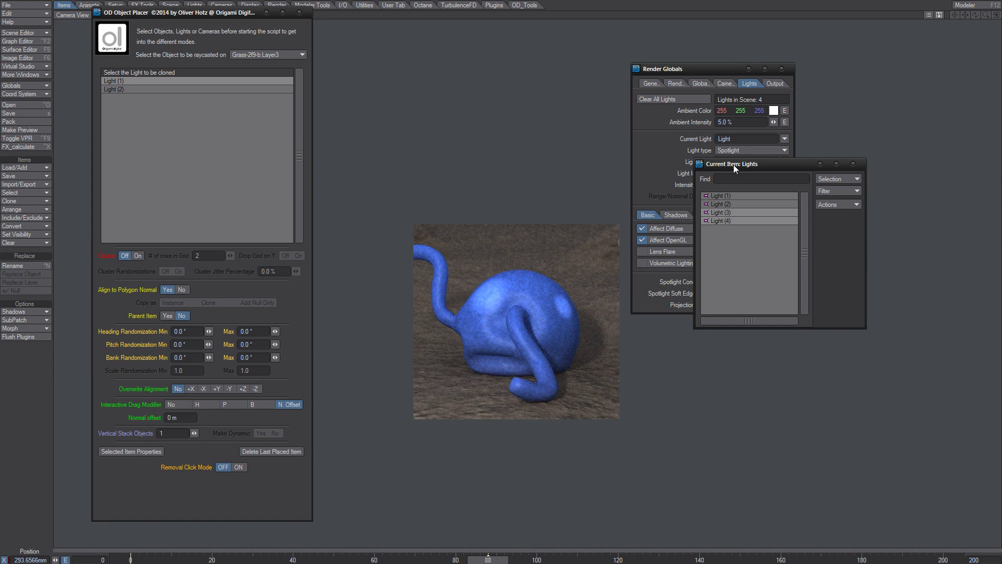
pyautogui.moveTo(734, 164); pyautogui.dragTo(793, 193)
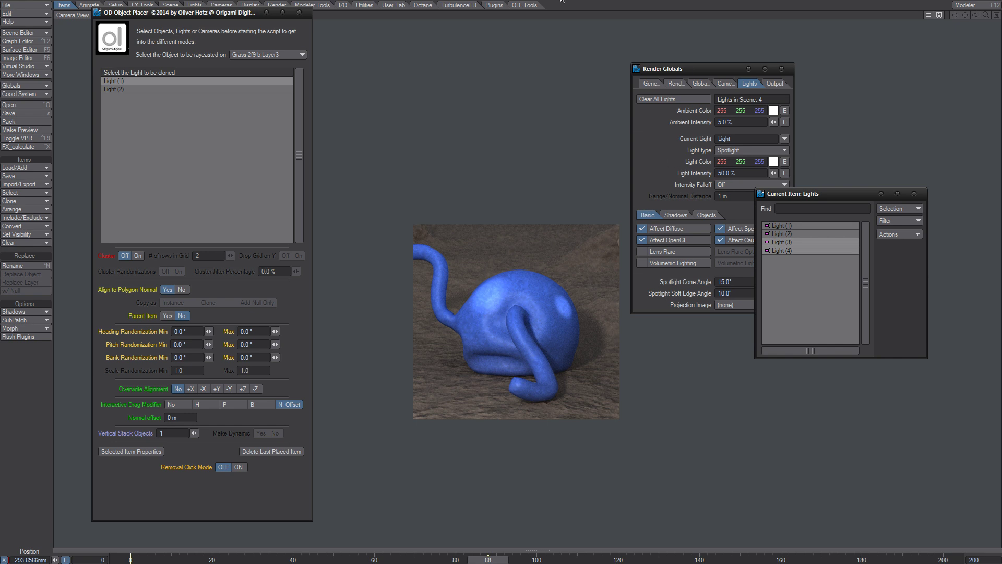
pyautogui.click(528, 7)
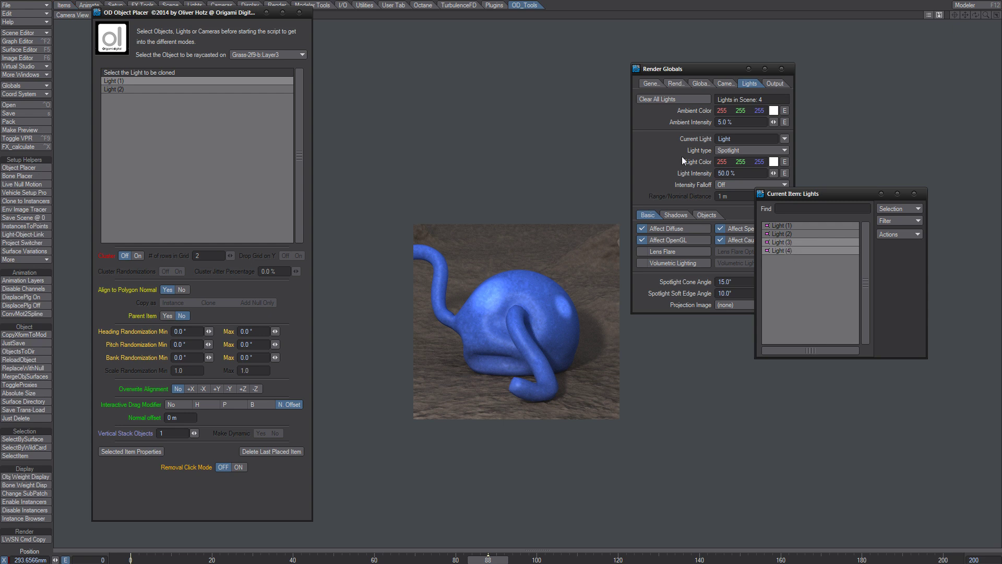
pyautogui.click(663, 149)
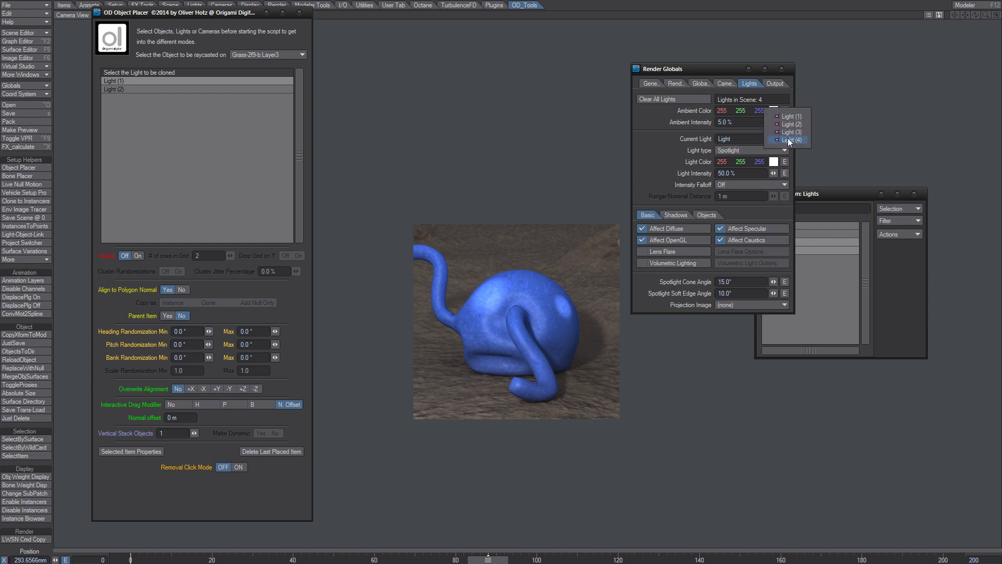
pyautogui.click(788, 139)
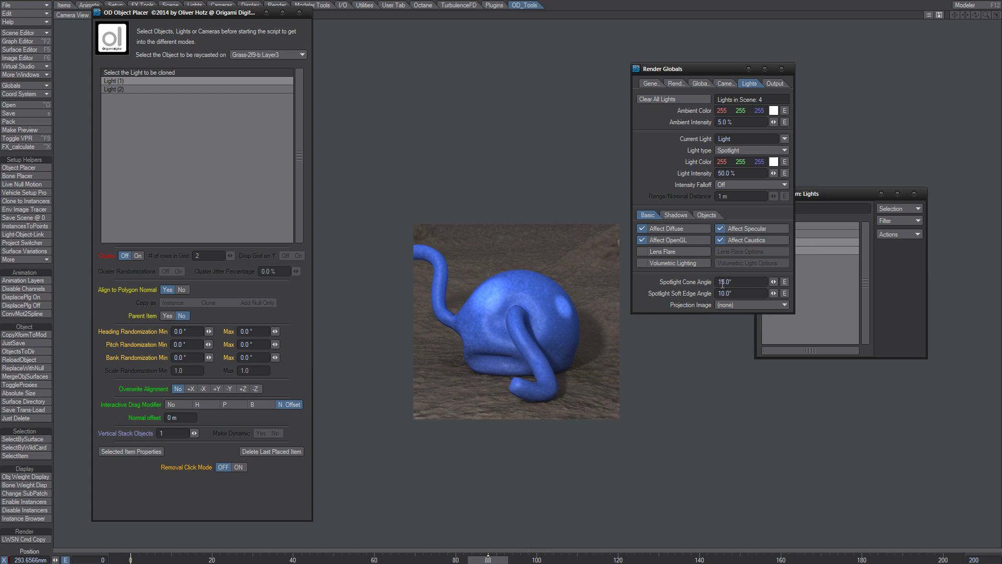
# Step: Try spotlight cone angles of 20°, 30° and 10° on Light (3) and Light (4) together
pyautogui.click(745, 284)
pyautogui.write('20')
pyautogui.press('Tab')
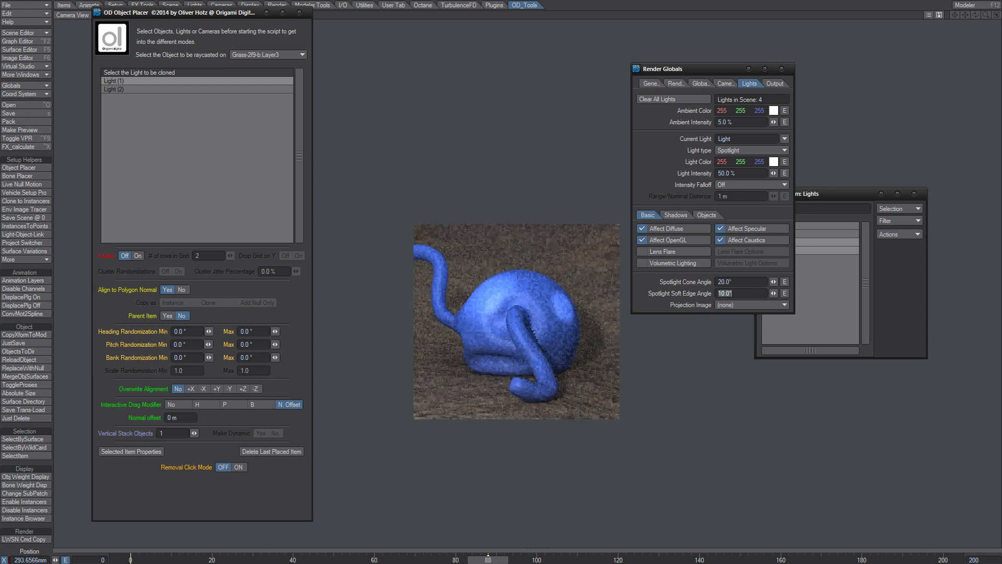
pyautogui.click(717, 282)
pyautogui.write('30')
pyautogui.press('Tab')
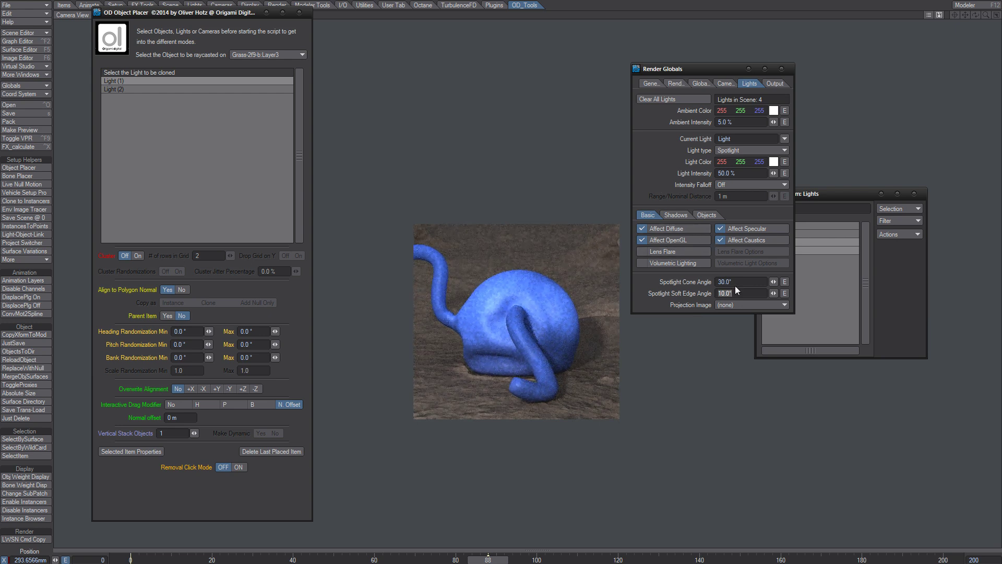
pyautogui.hotkey('shift', 'Tab')
pyautogui.write('10')
pyautogui.press('Tab')
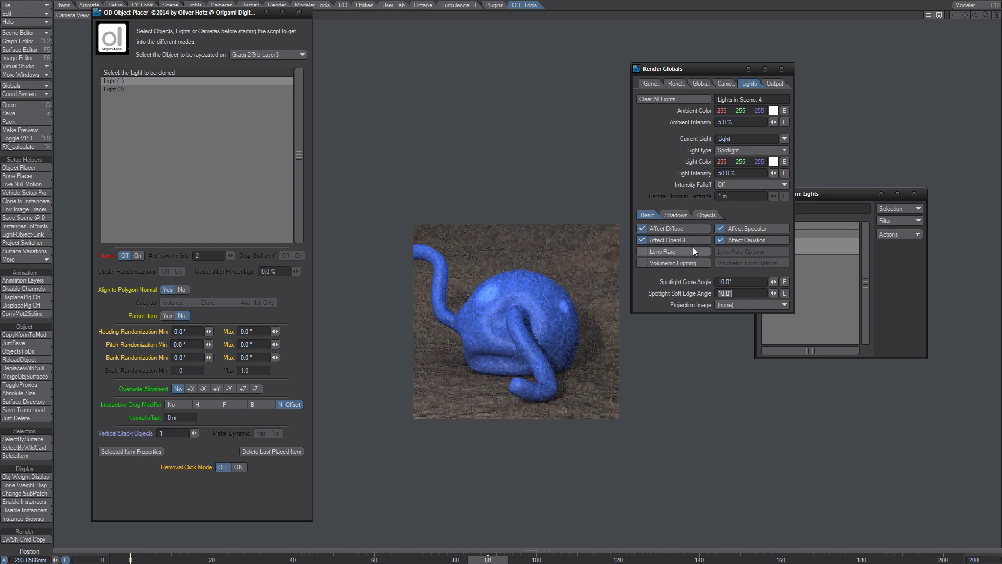
# Step: Select only Light (3) and set its spotlight cone angle to 30°
pyautogui.moveTo(827, 197); pyautogui.dragTo(858, 175)
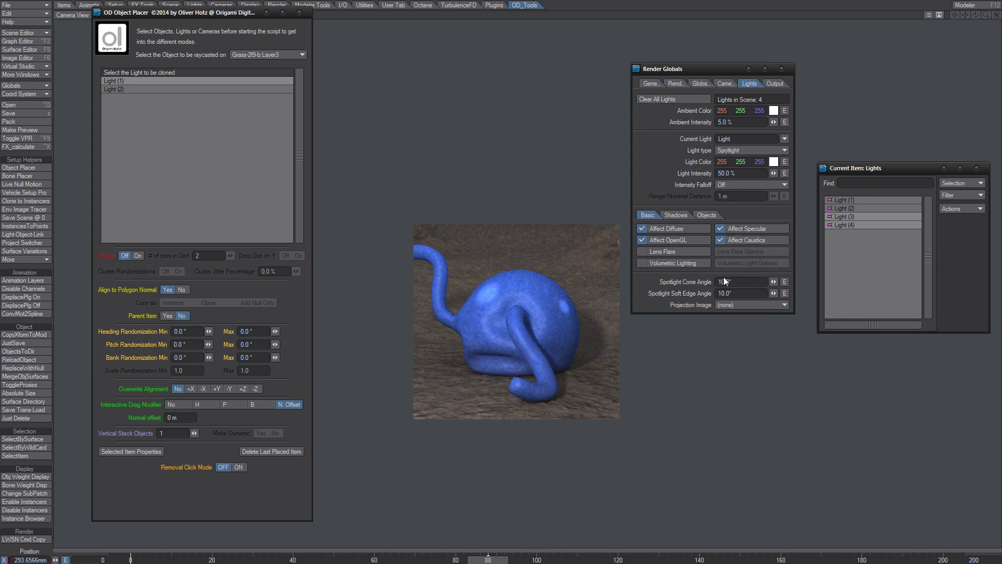
pyautogui.click(859, 217)
pyautogui.click(853, 214)
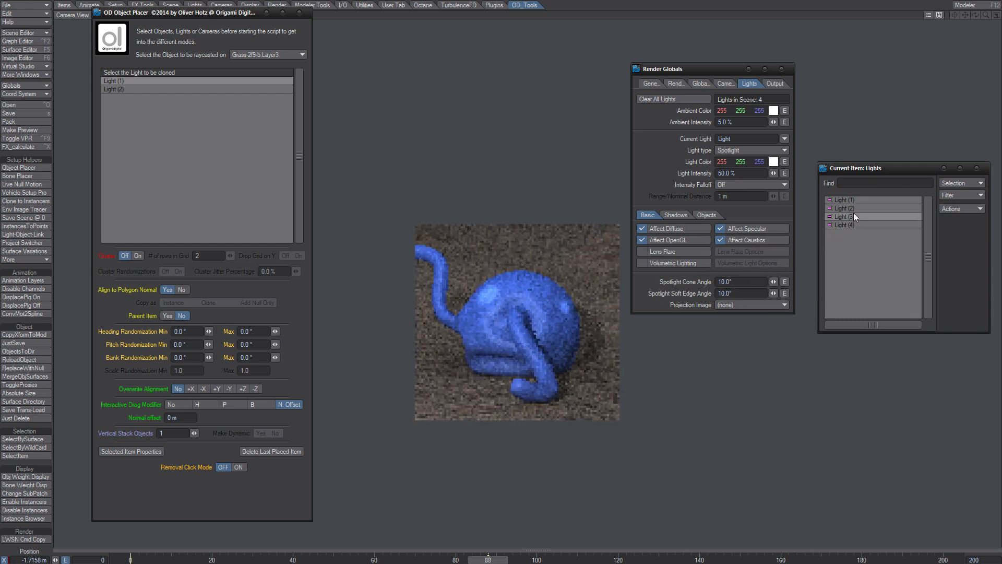
pyautogui.click(734, 282)
pyautogui.write('30')
pyautogui.press('Tab')
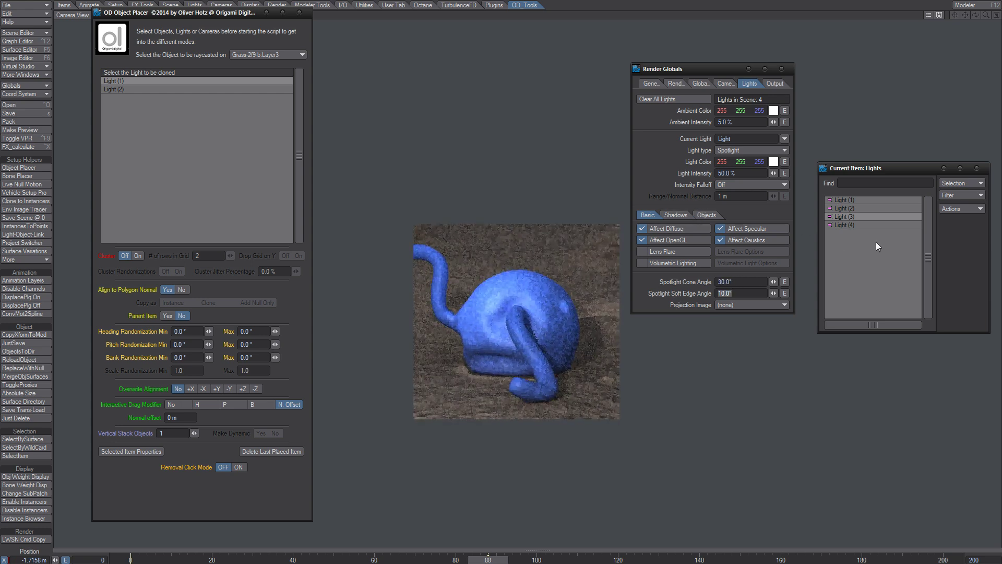
# Step: Select Light (4), try a spotlight cone angle of 15° and set it to 50°
pyautogui.click(867, 225)
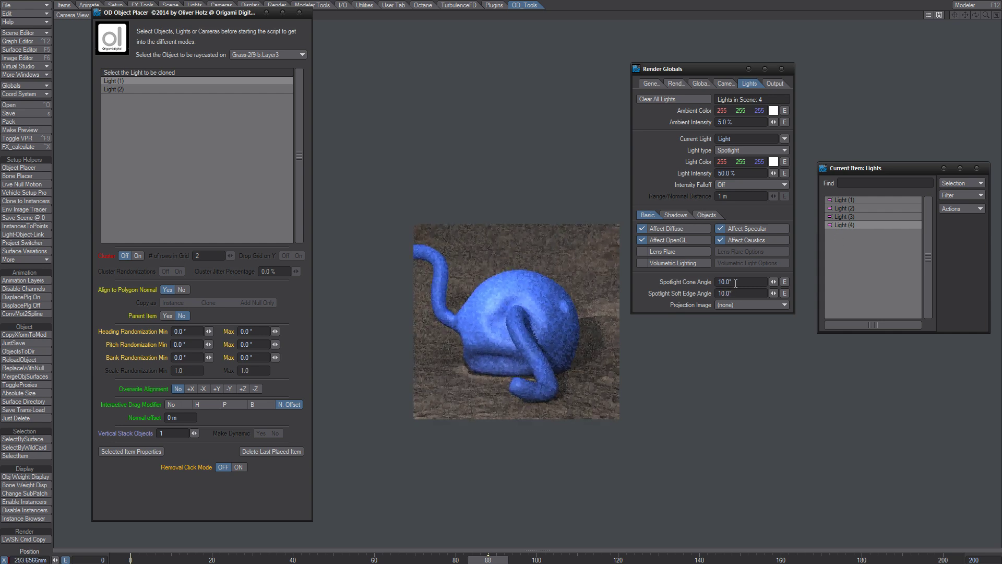
pyautogui.write('15')
pyautogui.press('Tab')
pyautogui.click(738, 281)
pyautogui.write('50')
pyautogui.press('Tab')
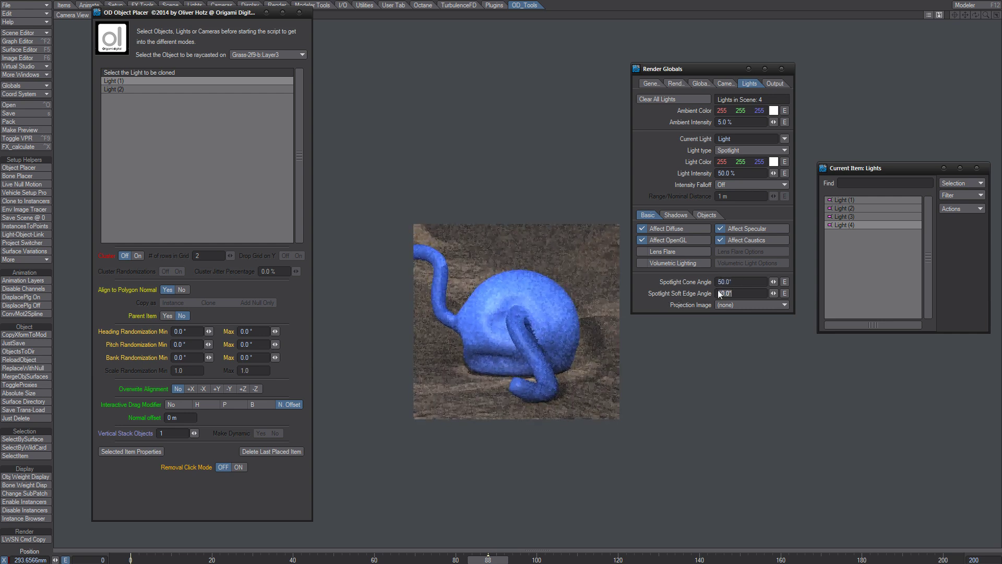
# Step: Set the light intensity of Light (4) to 100%
pyautogui.moveTo(736, 174); pyautogui.dragTo(651, 176)
pyautogui.write('100')
pyautogui.press('Tab')
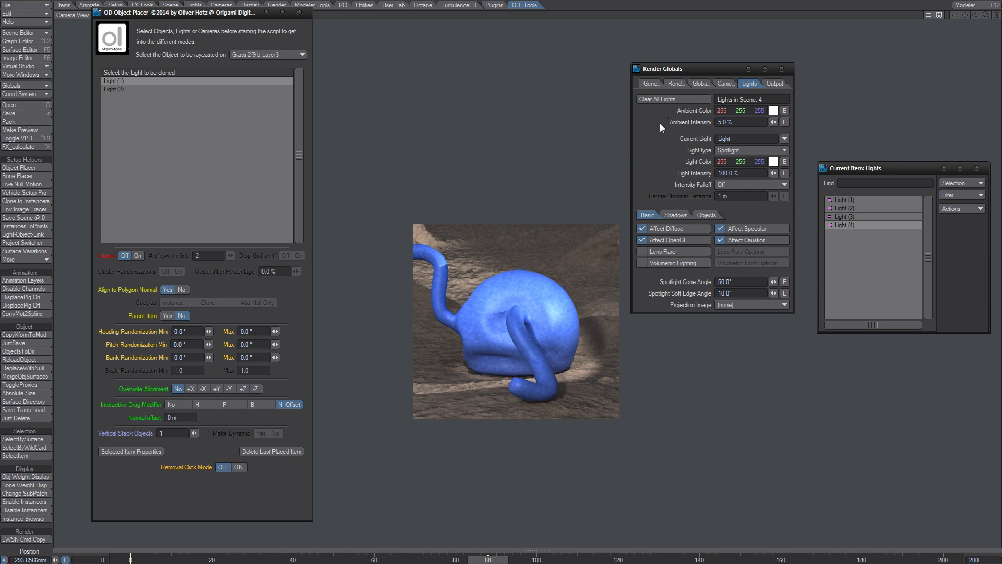
# Step: Close the Render Globals window and the Current Item list of lights
pyautogui.moveTo(678, 68)
pyautogui.mouseDown()
pyautogui.moveTo(689, 58)
pyautogui.moveTo(681, 61)
pyautogui.mouseUp()
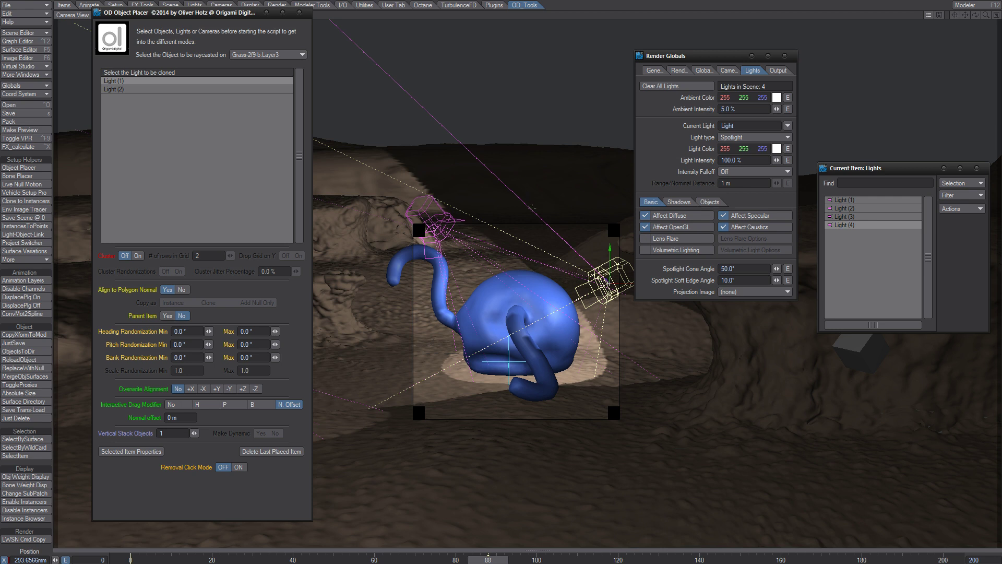
pyautogui.click(784, 55)
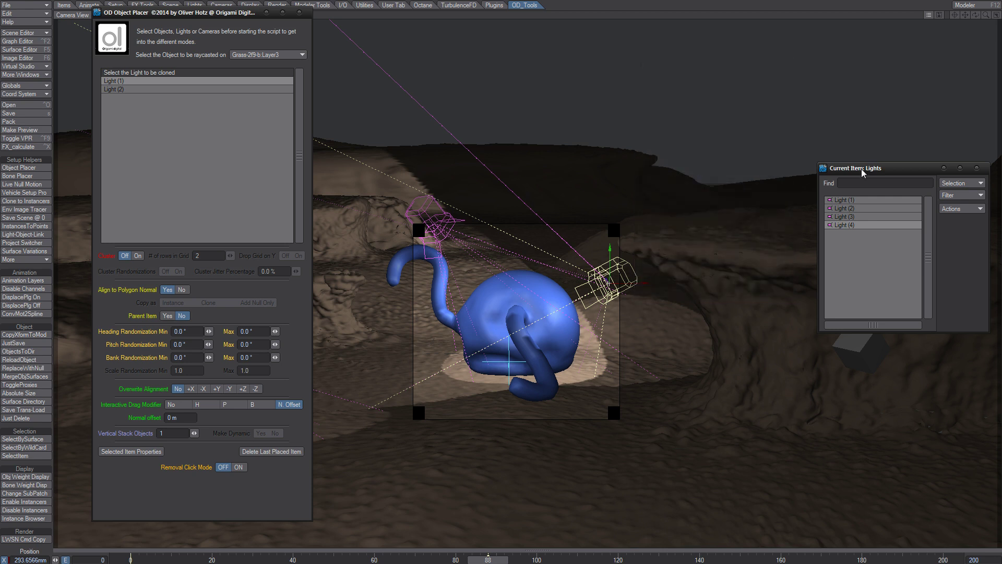
pyautogui.moveTo(862, 169); pyautogui.dragTo(724, 93)
pyautogui.click(839, 92)
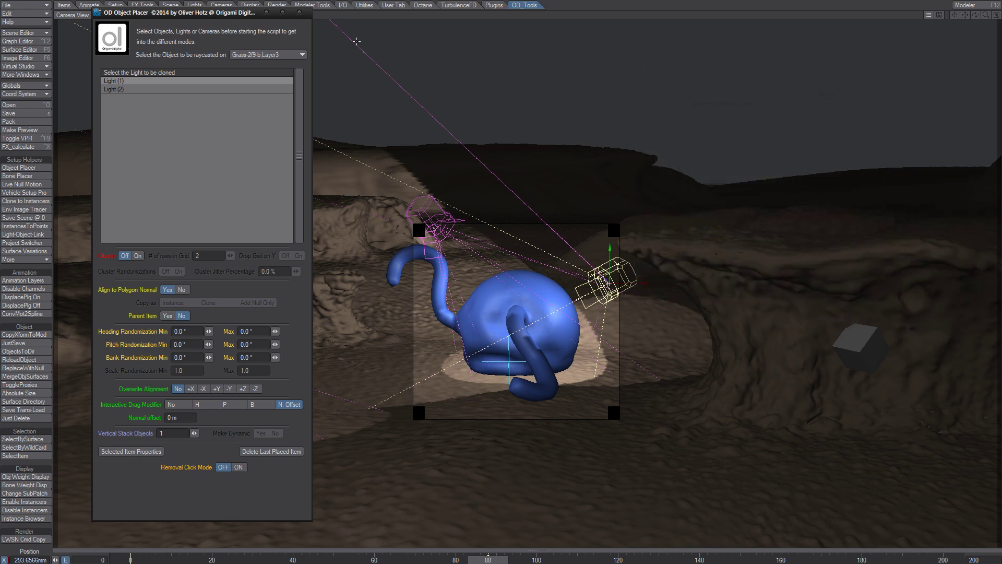
# Step: Close and reopen Object Placer, and move its window so the spotlight beside the rocks is uncovered
pyautogui.click(299, 12)
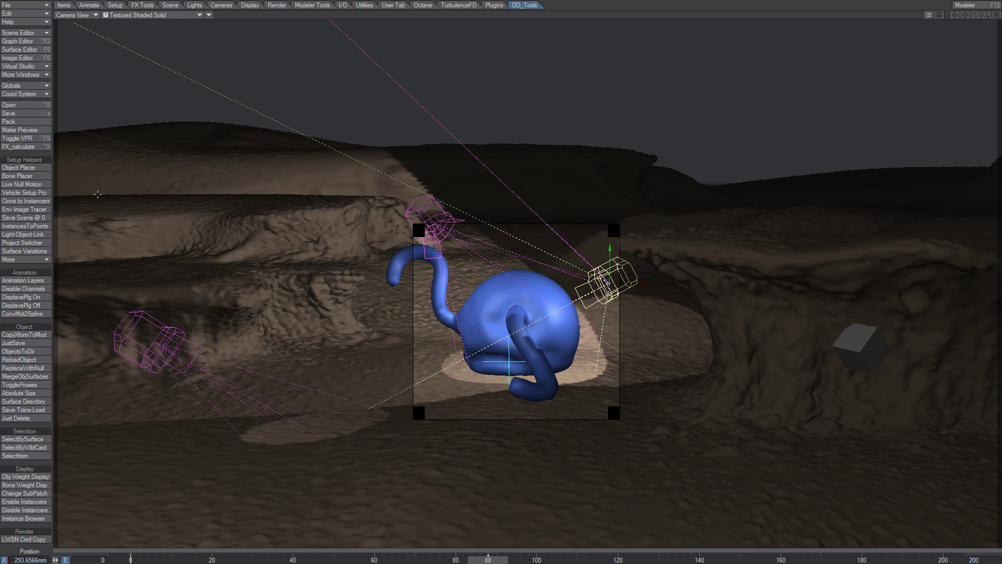
pyautogui.click(21, 167)
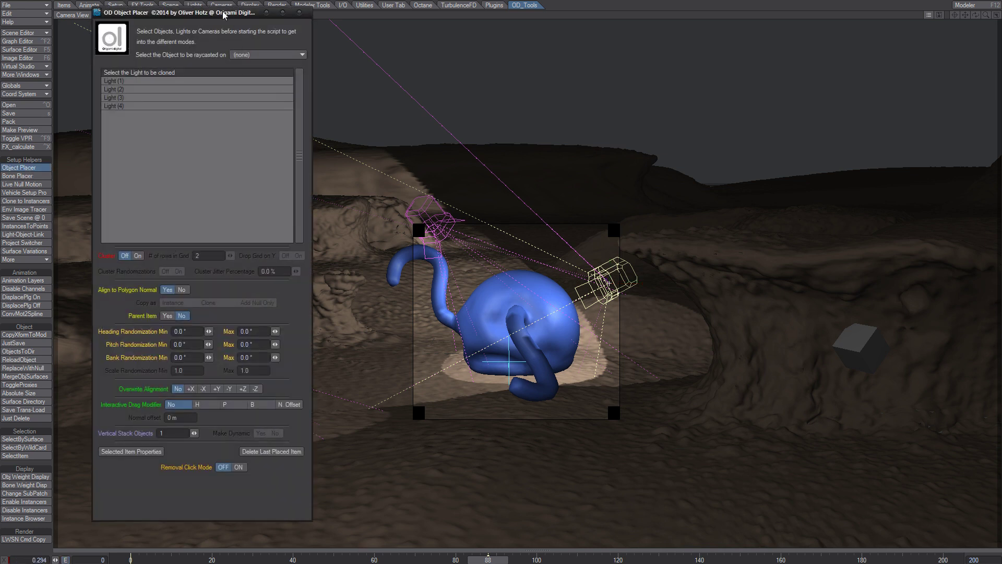
pyautogui.moveTo(223, 14); pyautogui.dragTo(808, 15)
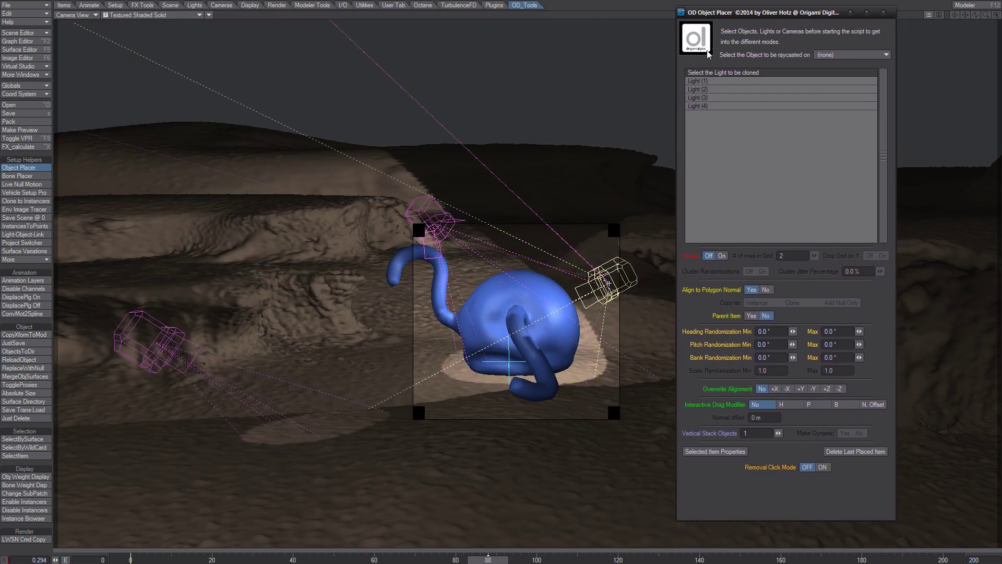
# Step: Set Object Placer to clone Light (1) with raycasting on Grass-2f9-b:Layer2 and the N. Offset interactive drag modifier
pyautogui.click(716, 81)
pyautogui.click(845, 58)
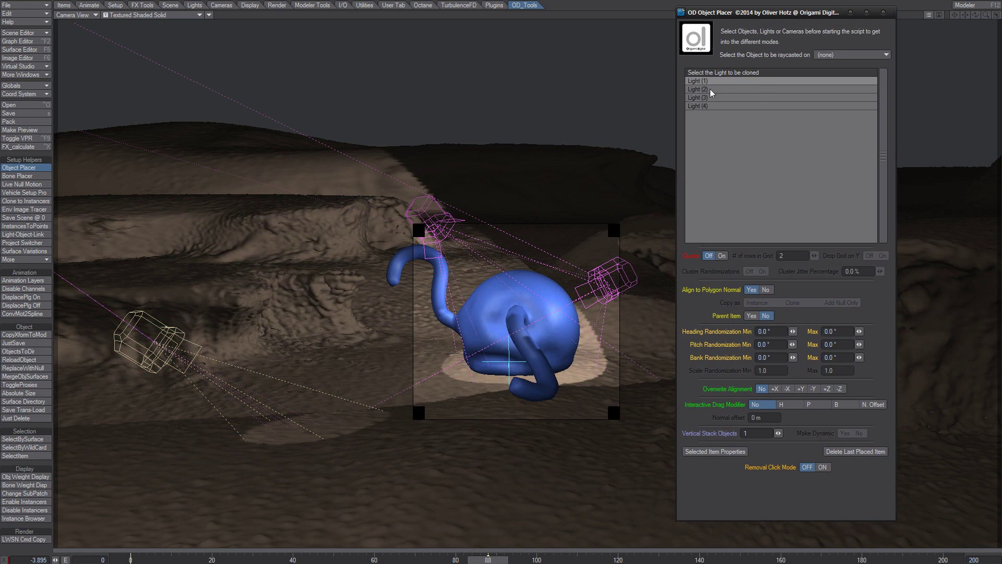
pyautogui.click(834, 55)
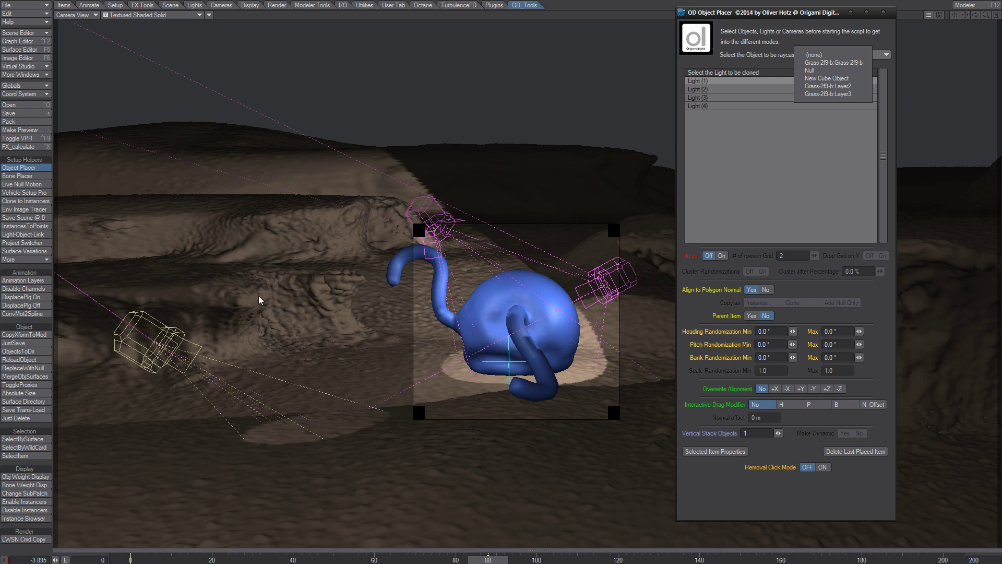
pyautogui.click(853, 87)
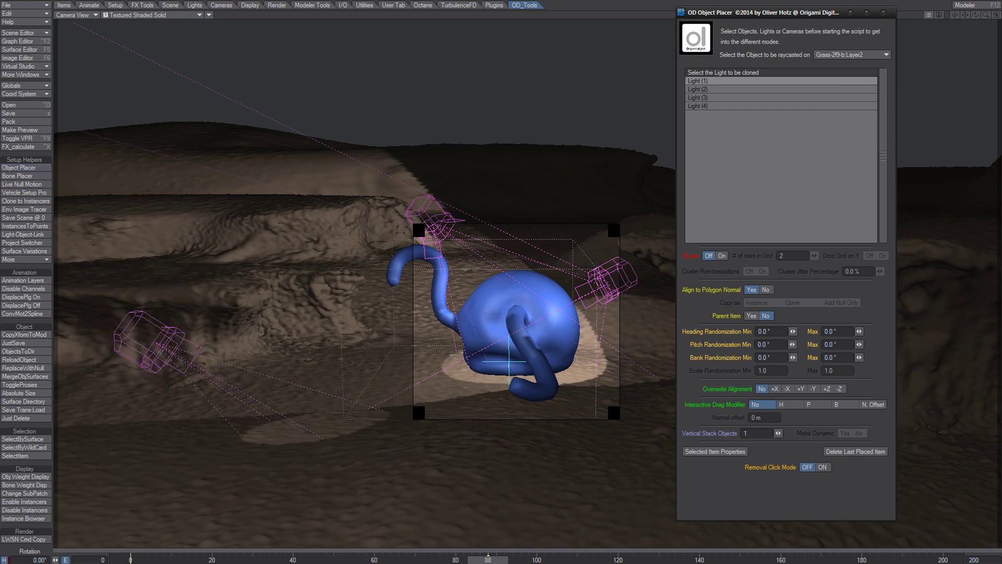
pyautogui.click(203, 563)
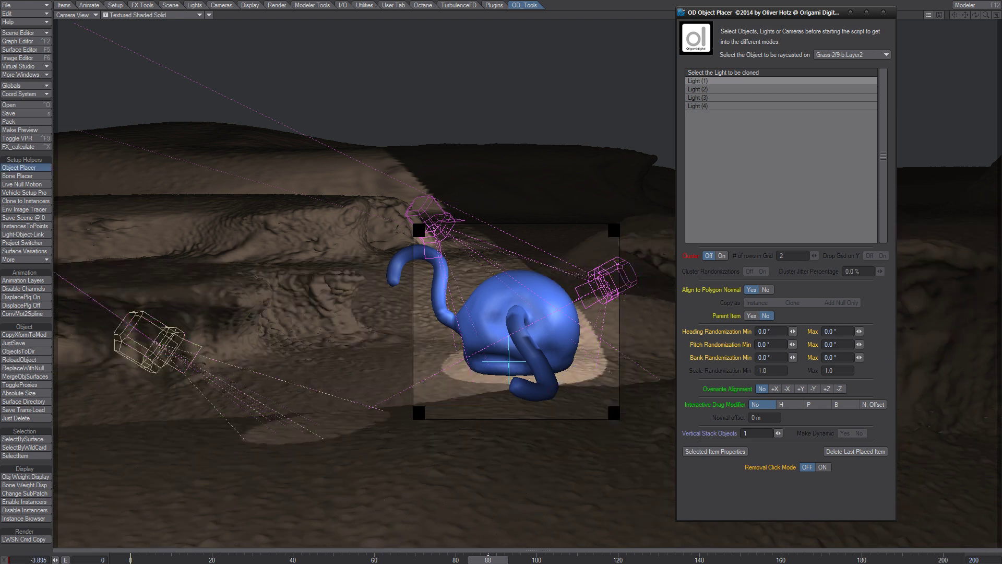
pyautogui.click(853, 55)
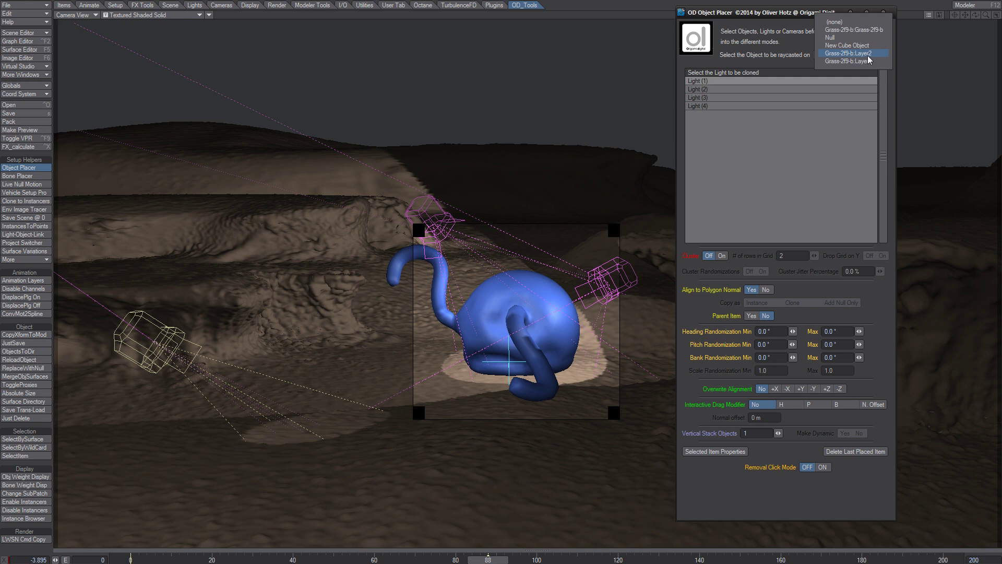
pyautogui.click(868, 54)
pyautogui.moveTo(751, 13); pyautogui.dragTo(639, 15)
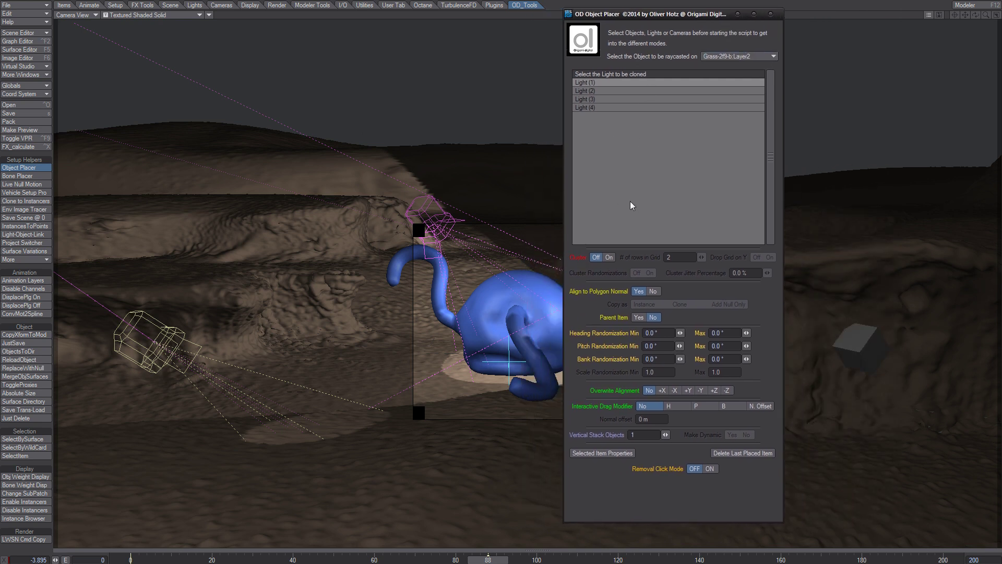
pyautogui.click(757, 406)
# Step: Try placing a clone of Light (1) aimed at the rocks with a normal offset twice, deleting the last placed item each time
pyautogui.moveTo(247, 298); pyautogui.dragTo(251, 294)
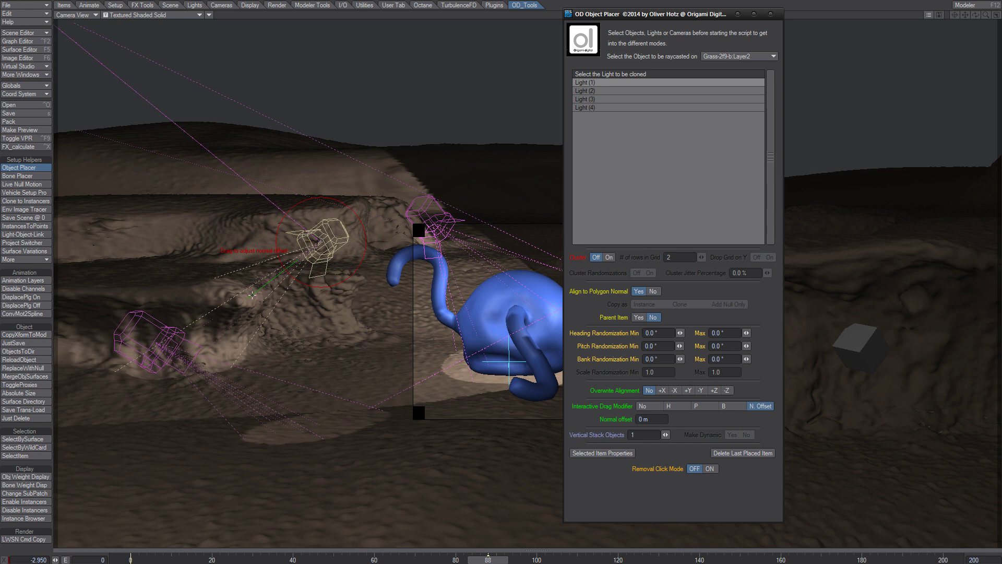
pyautogui.moveTo(252, 295); pyautogui.dragTo(252, 295)
pyautogui.moveTo(655, 14); pyautogui.dragTo(575, 3)
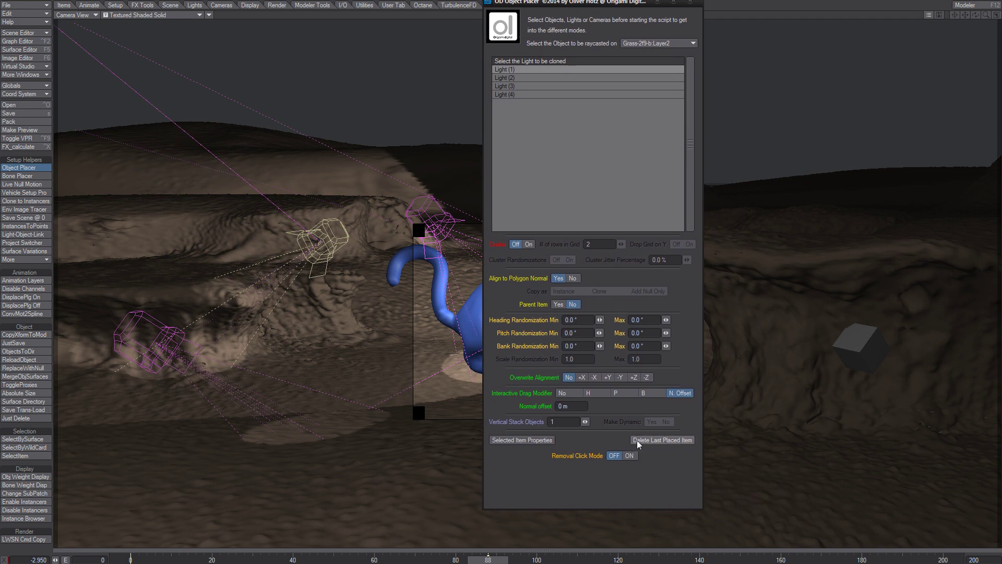
pyautogui.click(661, 441)
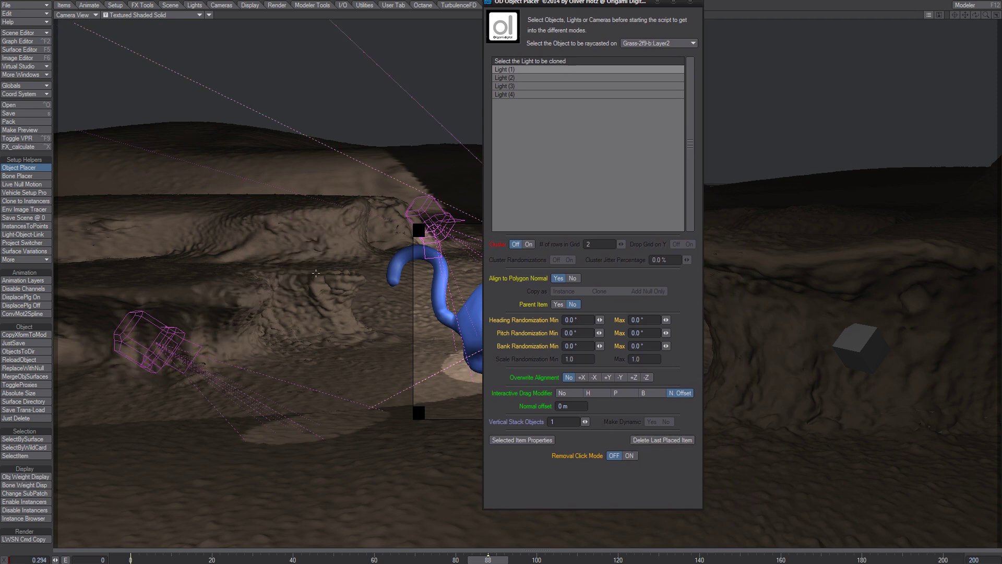
pyautogui.moveTo(247, 295); pyautogui.dragTo(250, 294)
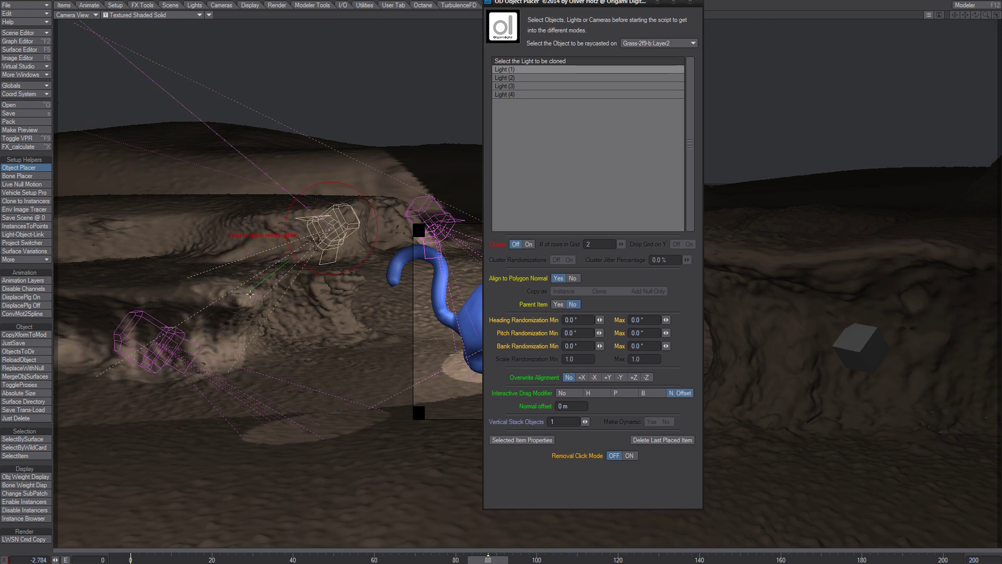
pyautogui.click(659, 439)
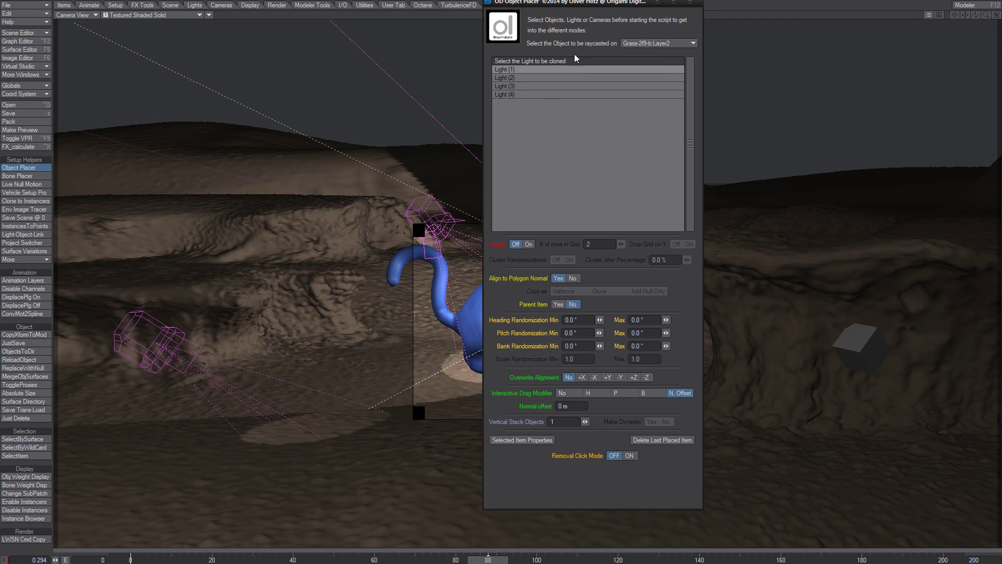
# Step: Move the Object Placer window off the blue object, and try cloning the light at the rock wall and on the ground, deleting each clone
pyautogui.moveTo(564, 4); pyautogui.dragTo(718, 11)
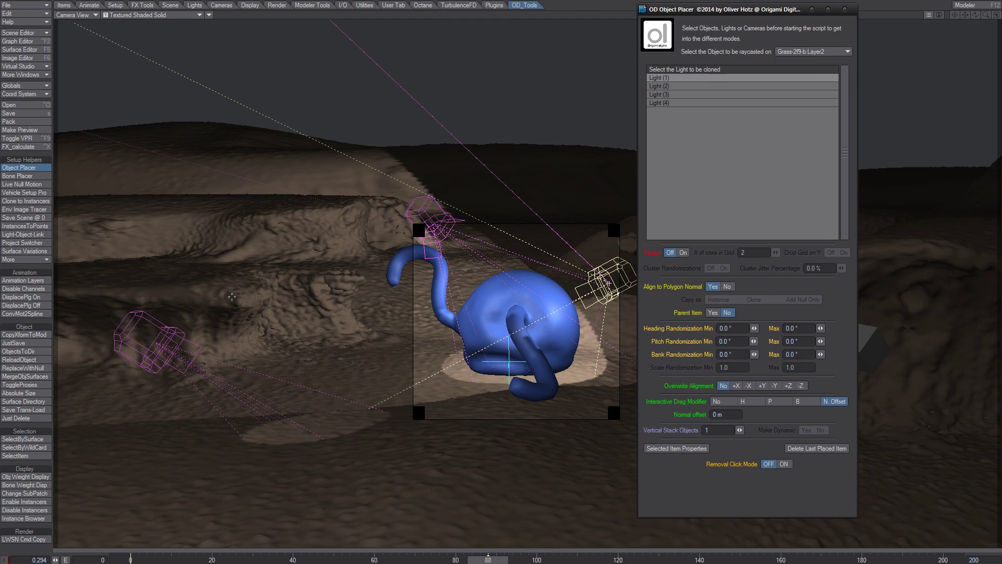
pyautogui.moveTo(235, 300)
pyautogui.mouseDown()
pyautogui.moveTo(219, 303)
pyautogui.moveTo(338, 308)
pyautogui.mouseUp()
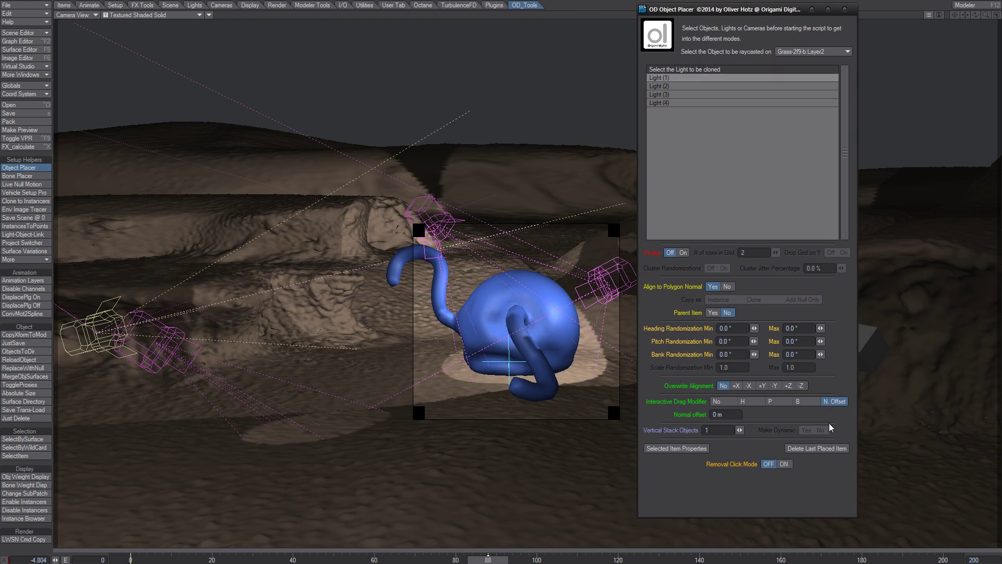
pyautogui.click(814, 449)
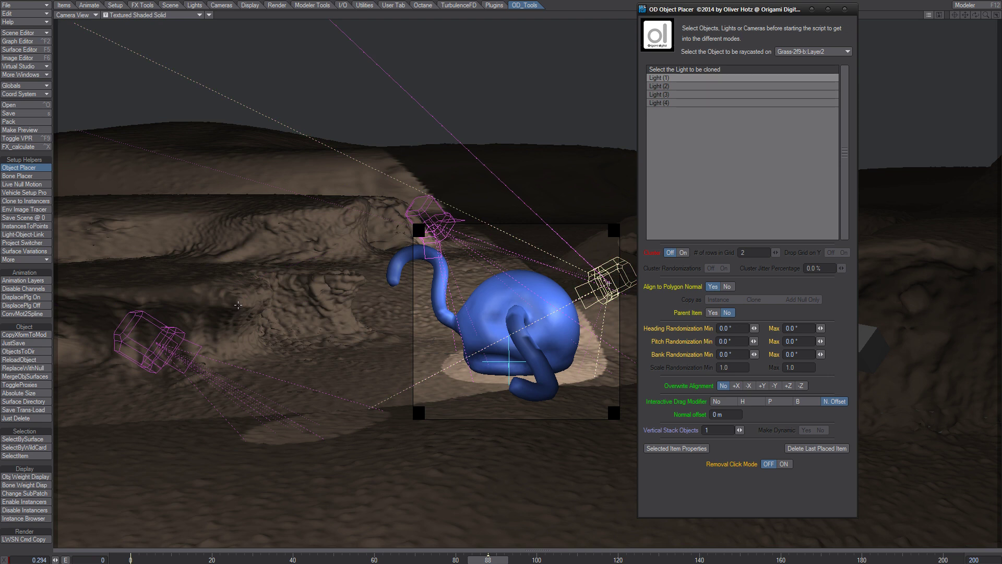
pyautogui.moveTo(236, 373); pyautogui.dragTo(331, 307)
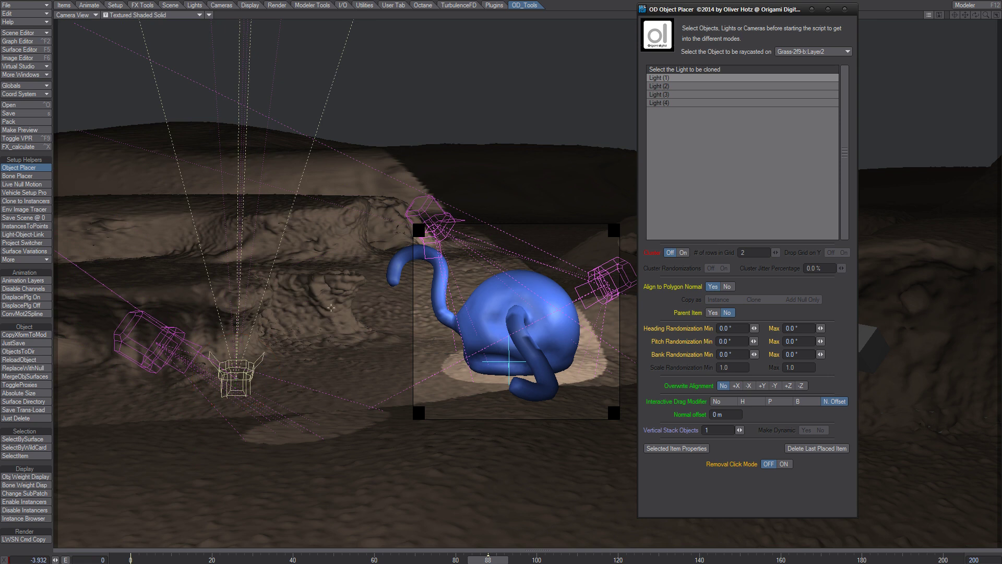
pyautogui.click(818, 449)
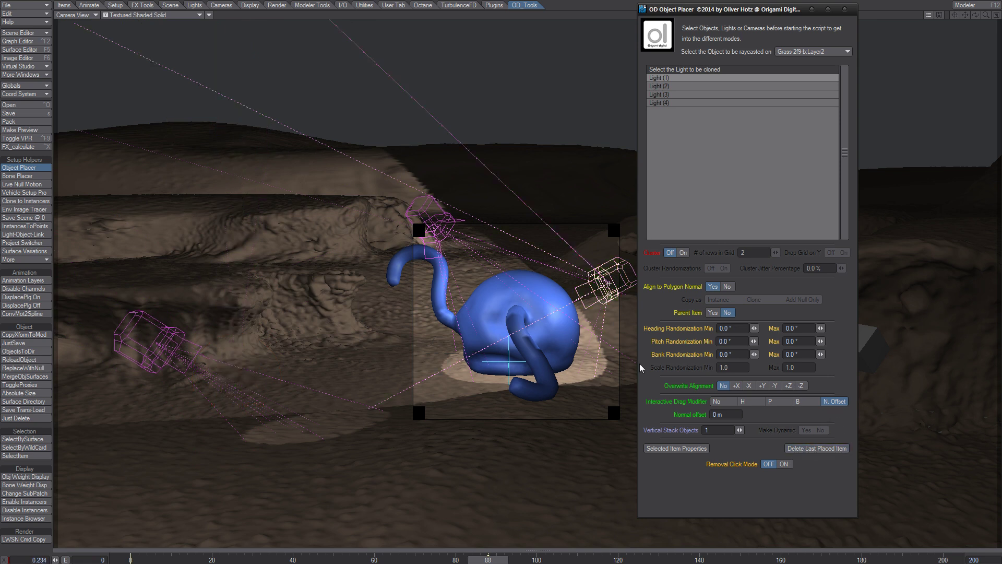
# Step: Place a clone of Light (1) offset from the rock wall, lower it, and rotate it to a heading of about -61°
pyautogui.moveTo(250, 303); pyautogui.dragTo(250, 301)
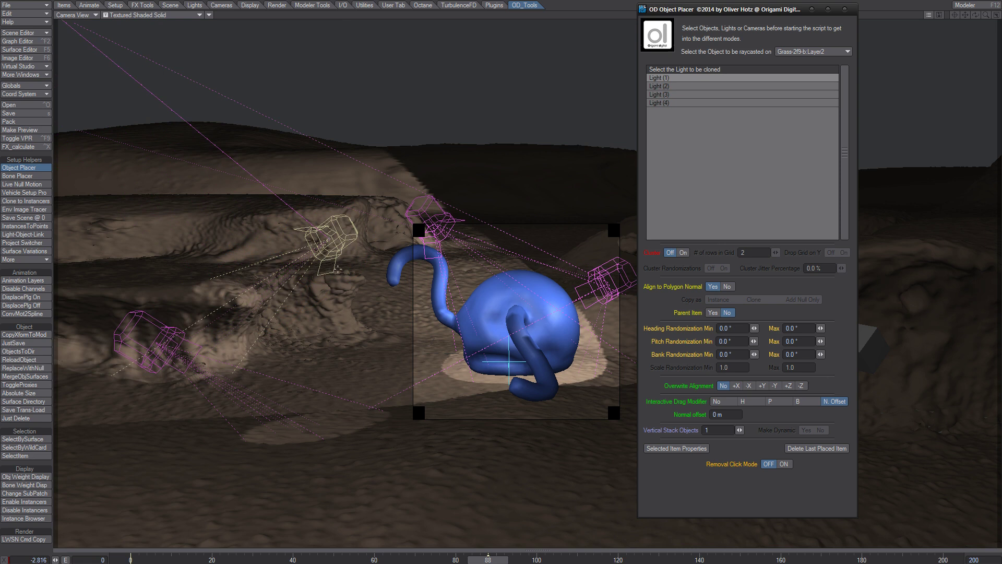
pyautogui.press('t')
pyautogui.moveTo(328, 206); pyautogui.dragTo(335, 249)
pyautogui.press('y')
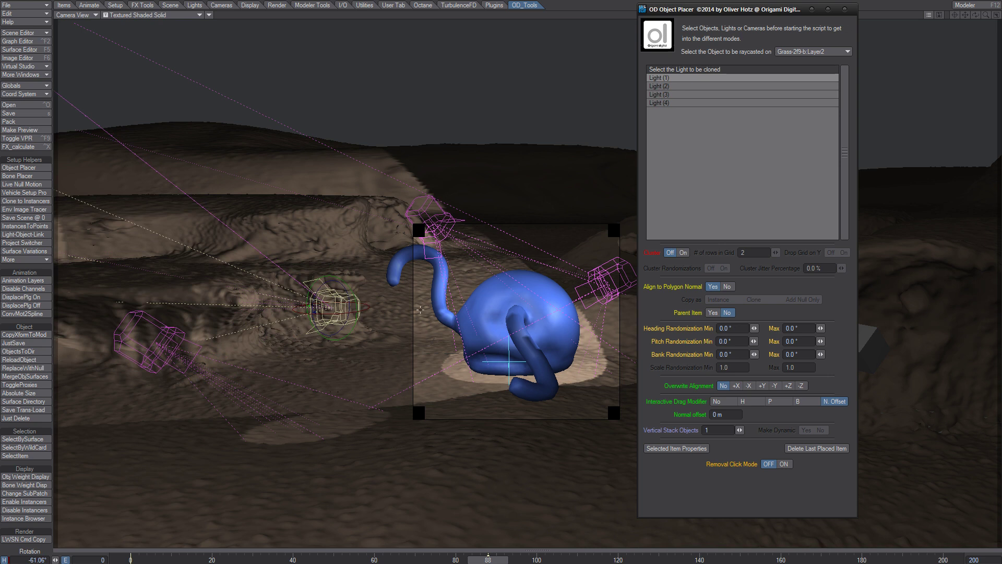
# Step: Enlarge the limited render region so that it also covers the rocks beside the blue object
pyautogui.click(412, 252)
pyautogui.moveTo(421, 229); pyautogui.dragTo(193, 183)
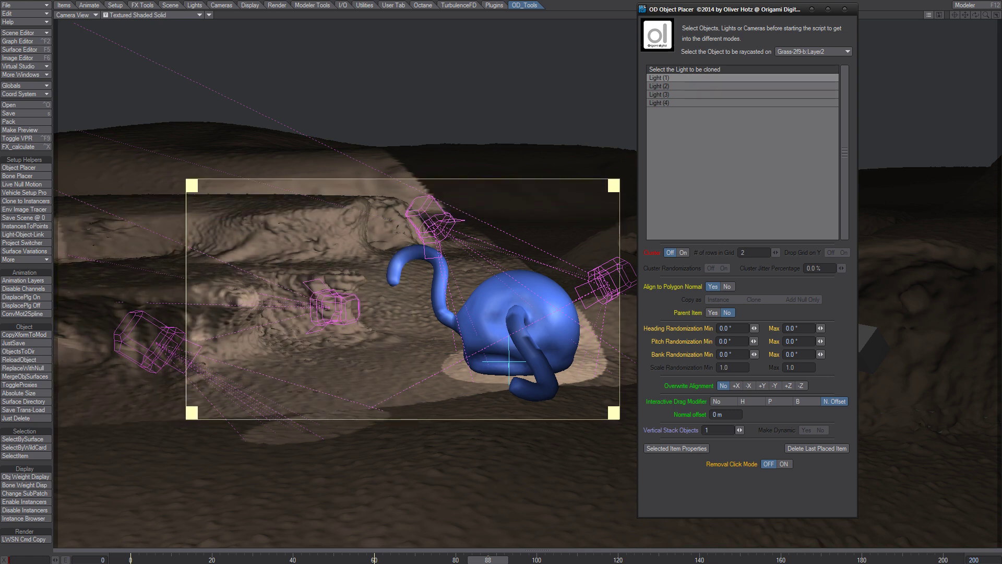
# Step: Select the newly placed spotlight and set its light intensity to 150%
pyautogui.click(334, 307)
pyautogui.press('p')
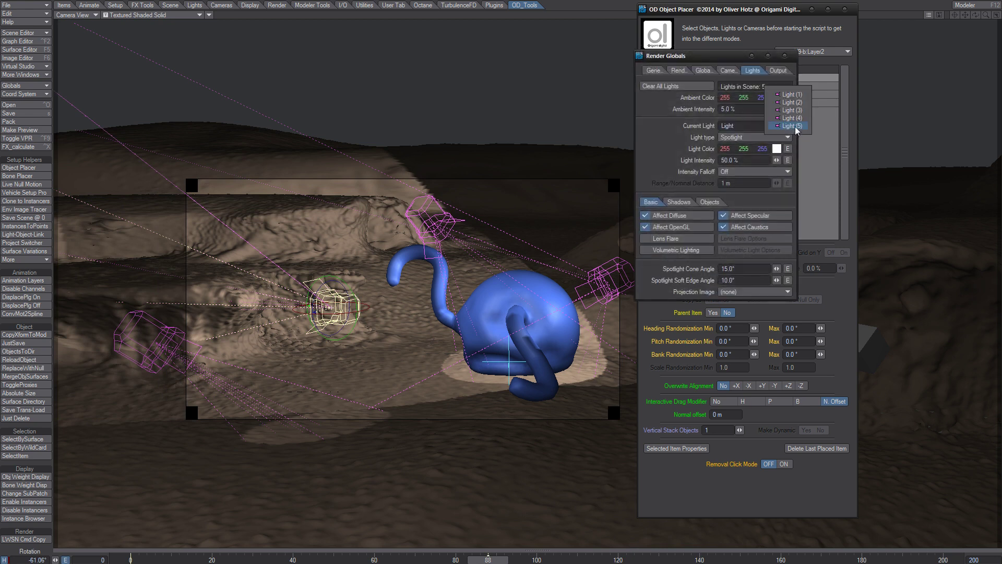
pyautogui.click(750, 159)
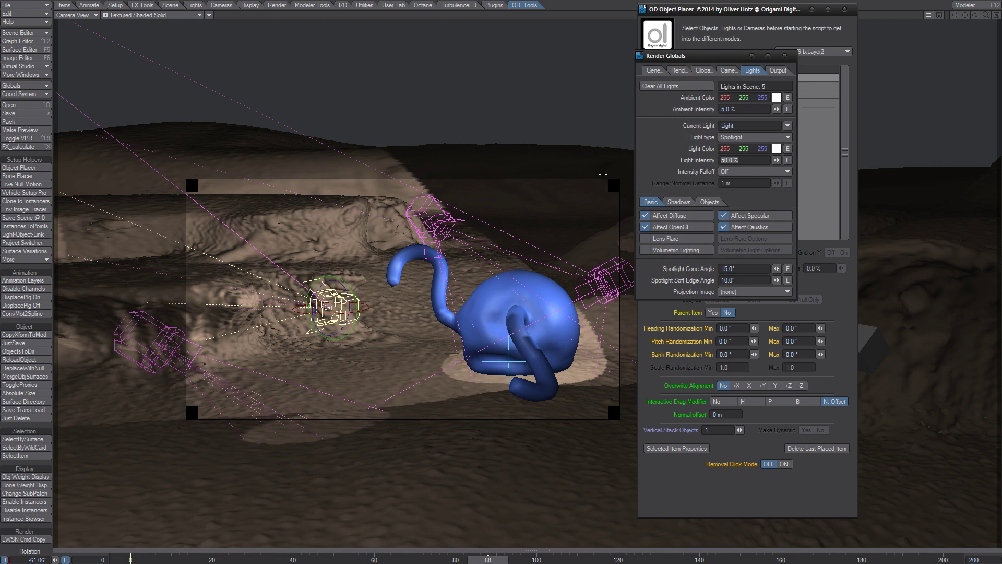
pyautogui.write('150')
pyautogui.press('Tab')
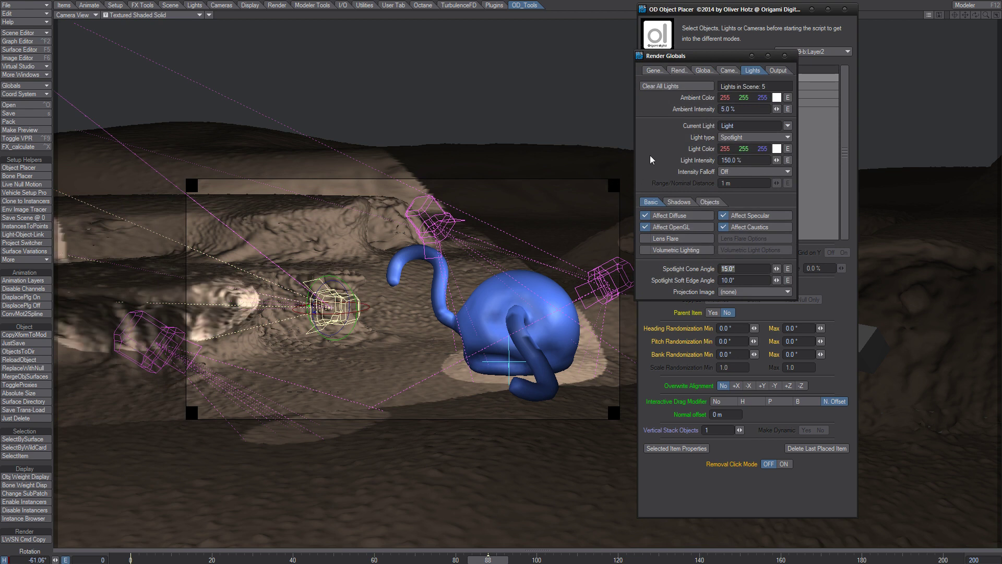
# Step: Rotate the new spotlight to a heading of about -53° and raise it slightly beside the rocks
pyautogui.moveTo(366, 307); pyautogui.dragTo(378, 307)
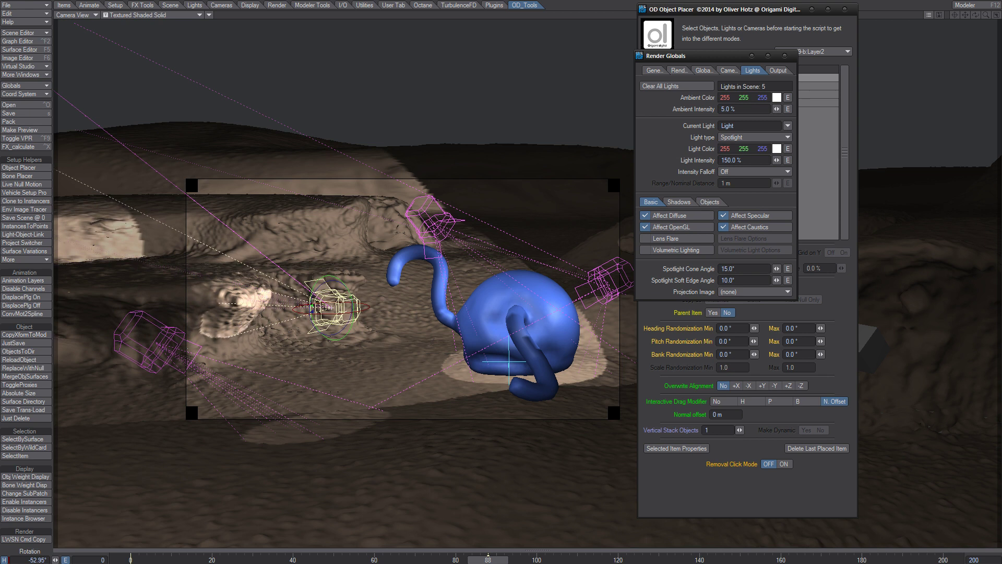
pyautogui.press('t')
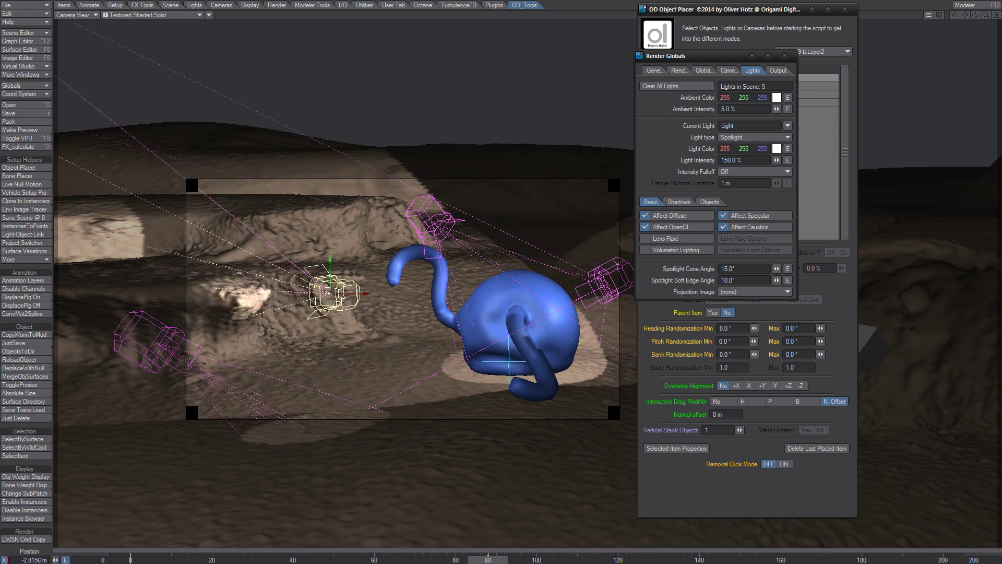
pyautogui.press('y')
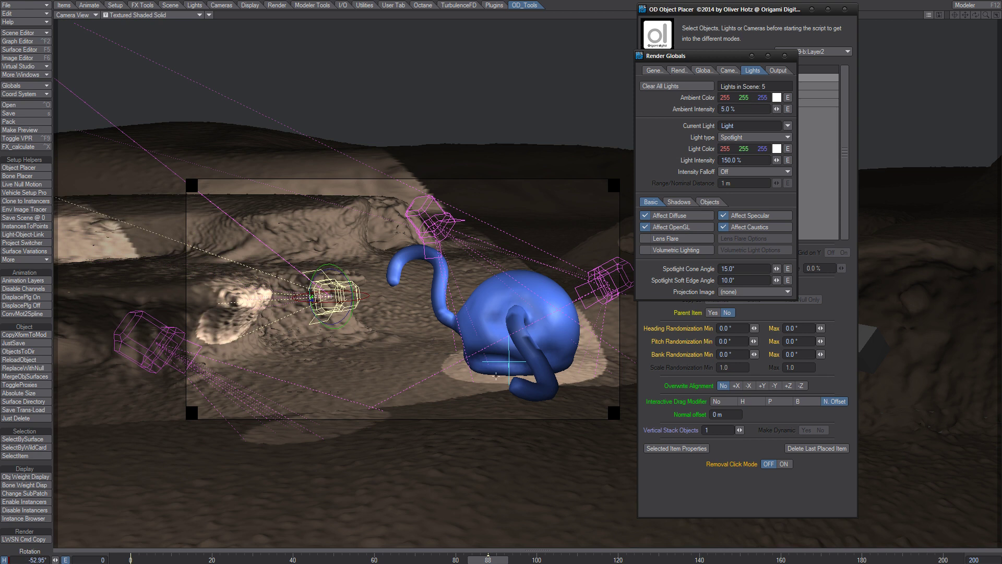
# Step: Switch the viewport to the VPR render preview and set the new light's spotlight cone angle and soft edge angle to 30°
pyautogui.hotkey('ctrl', 'F9')
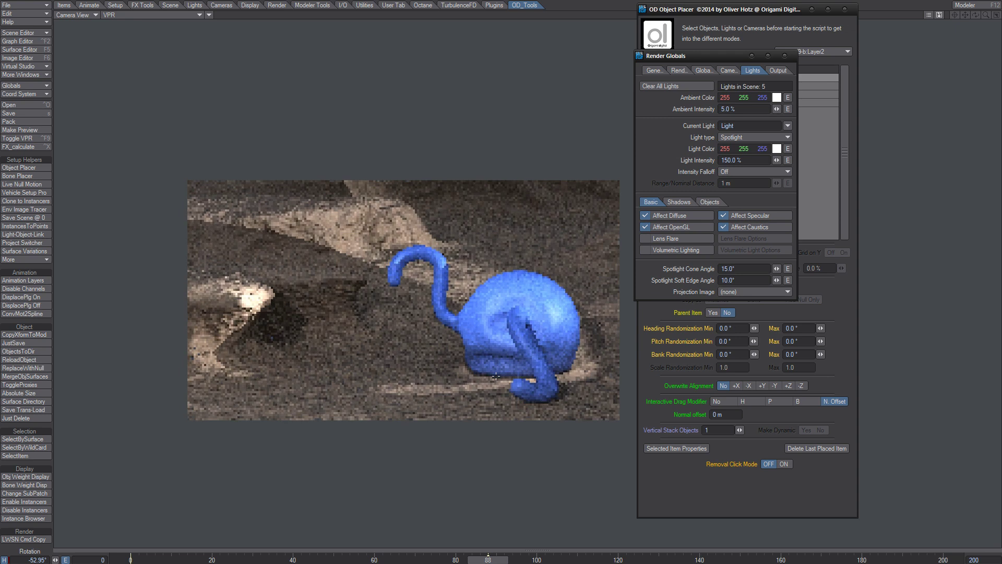
pyautogui.click(733, 271)
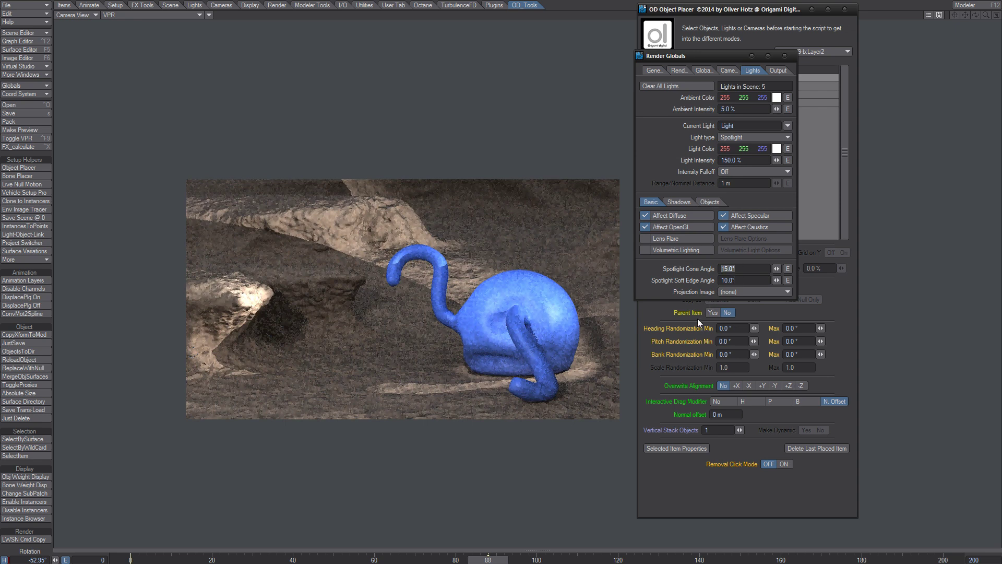
pyautogui.write('30')
pyautogui.press('Tab')
pyautogui.write('30')
pyautogui.press('Tab')
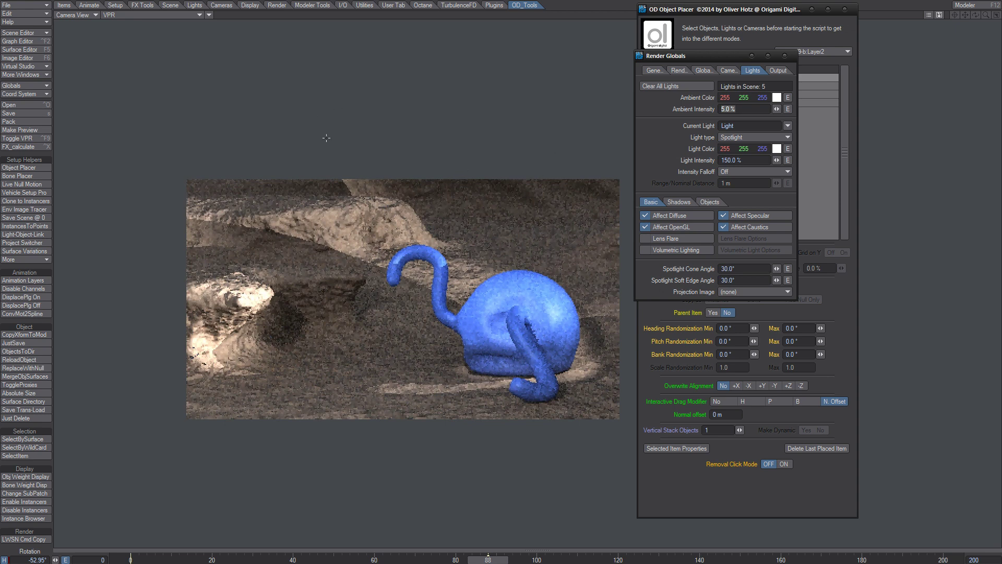
# Step: Show the OpenGL Overlay in VPR, rotate the new spotlight to a heading of about -44°, and turn the overlay off
pyautogui.click(209, 14)
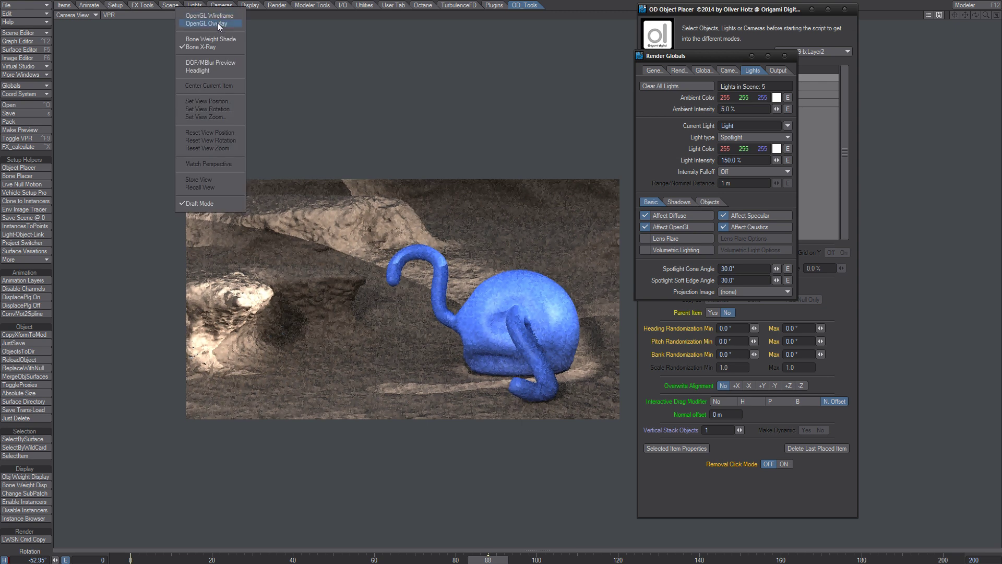
pyautogui.click(218, 23)
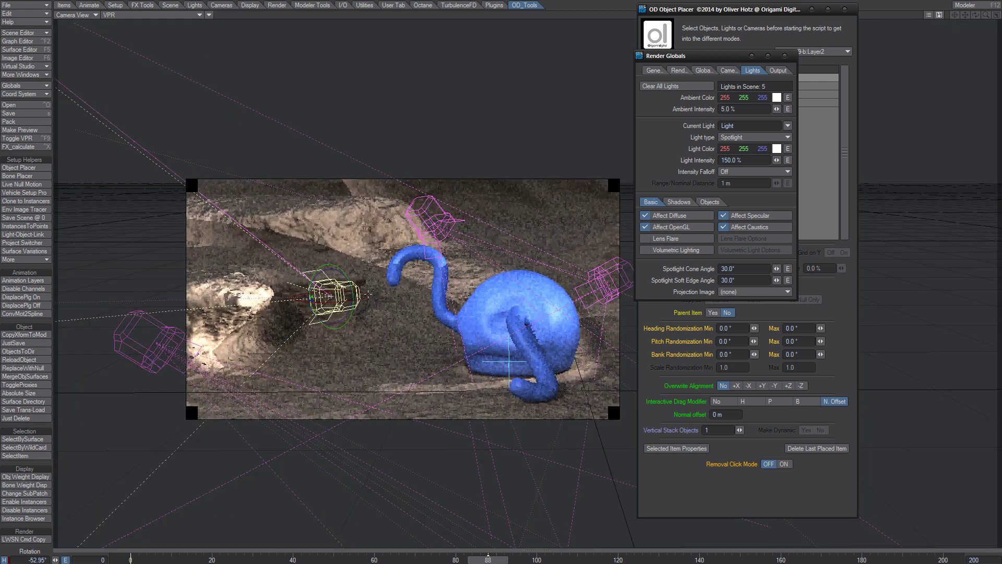
pyautogui.moveTo(368, 295); pyautogui.dragTo(377, 296)
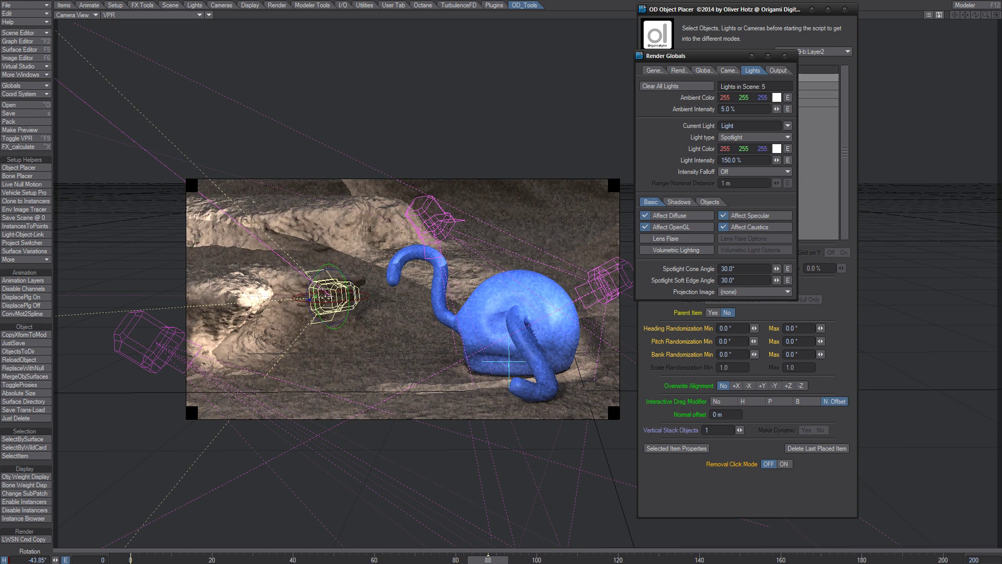
pyautogui.click(210, 15)
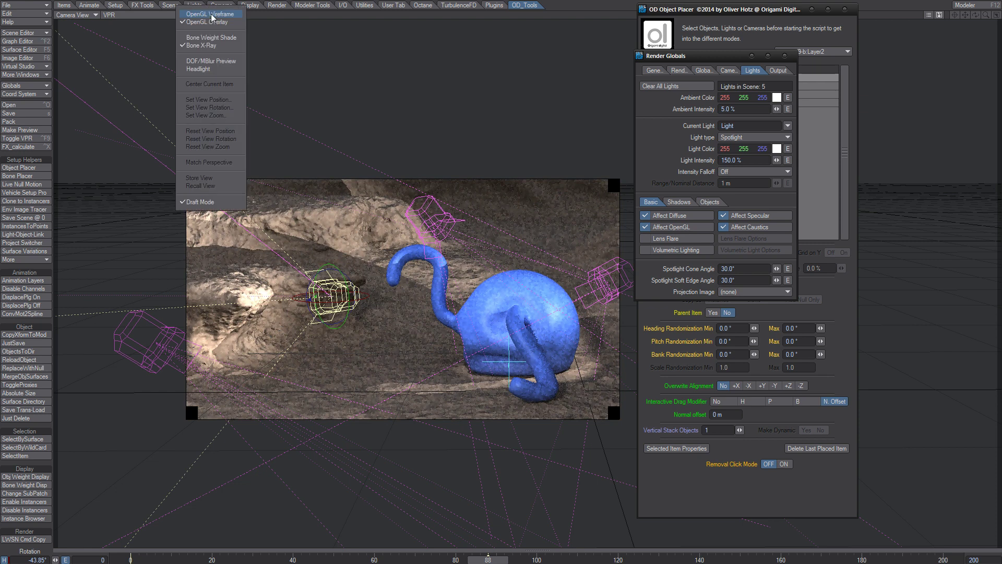
pyautogui.click(208, 22)
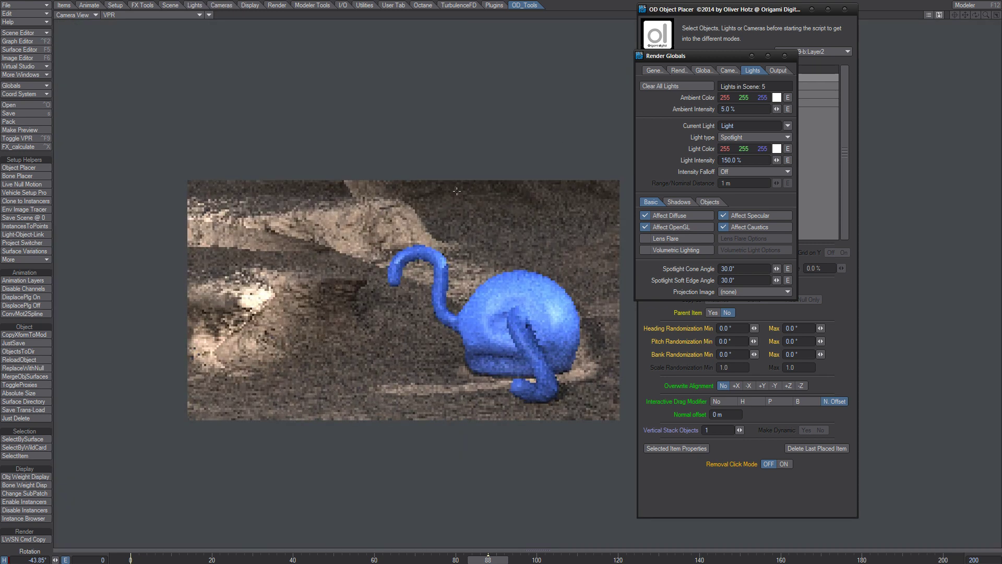
# Step: Close the Render Globals window and move the Object Placer window slightly
pyautogui.click(784, 55)
pyautogui.moveTo(762, 9); pyautogui.dragTo(779, 4)
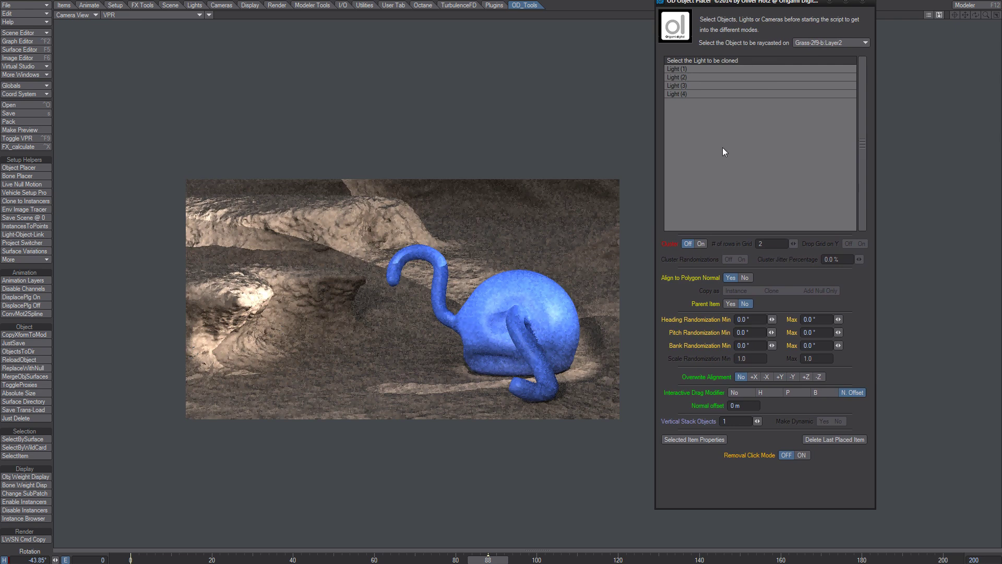